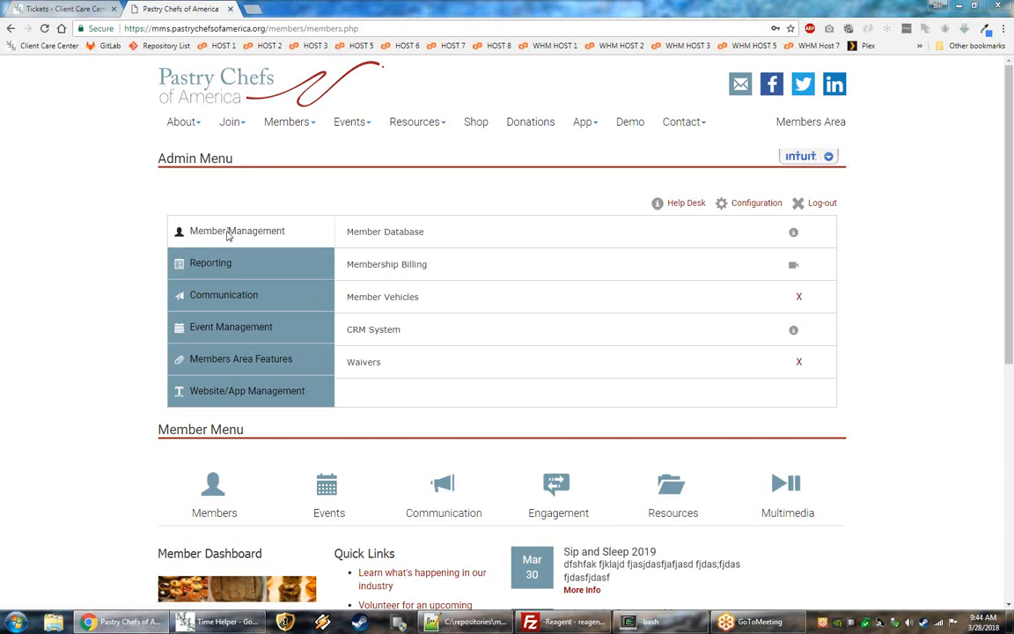
Step: Open the Member Vehicles module and sort the vehicle list by vehicle year, newest first
left_click(402, 297)
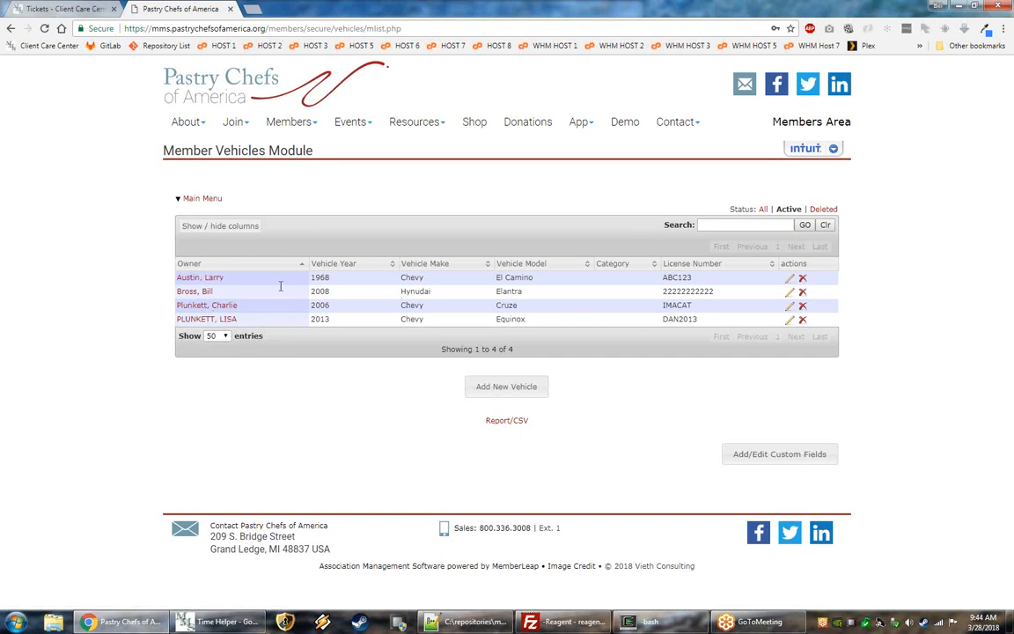
left_click(332, 265)
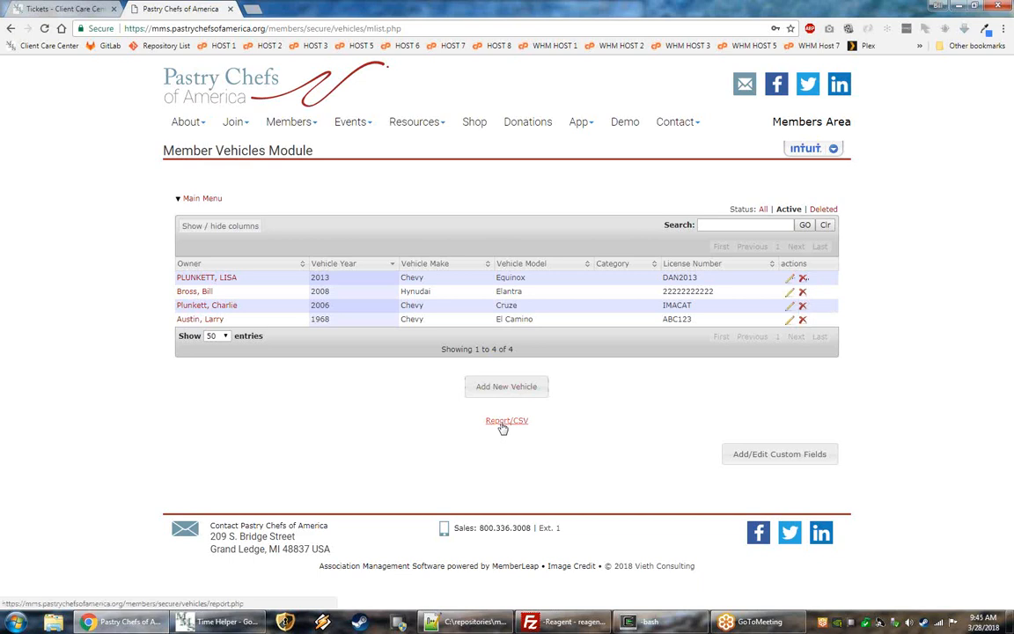
Step: Add a new custom field for member vehicles and name it Sell Date
left_click(766, 462)
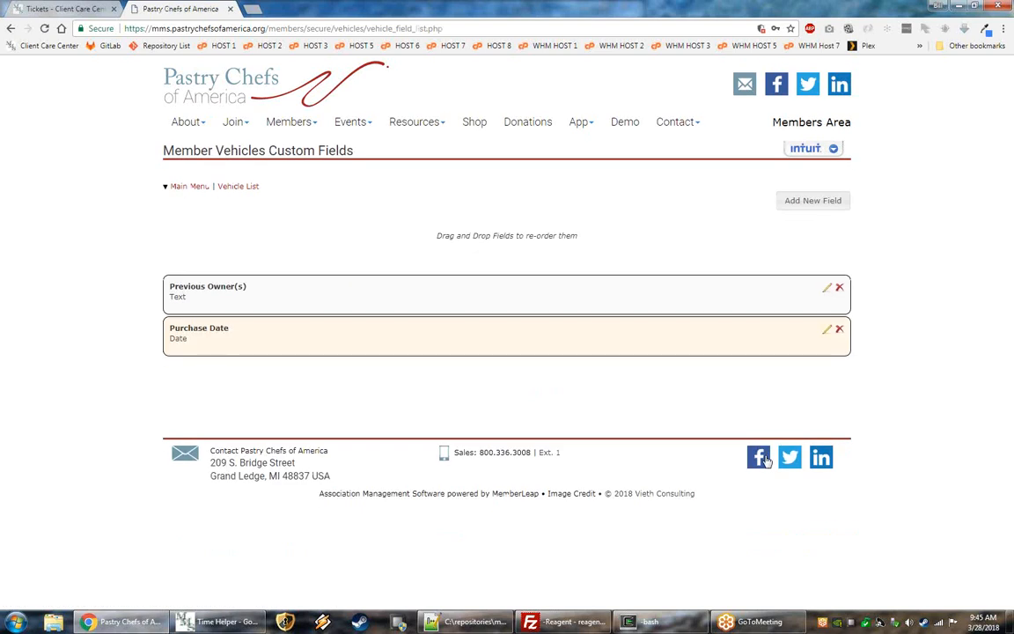
left_click(797, 202)
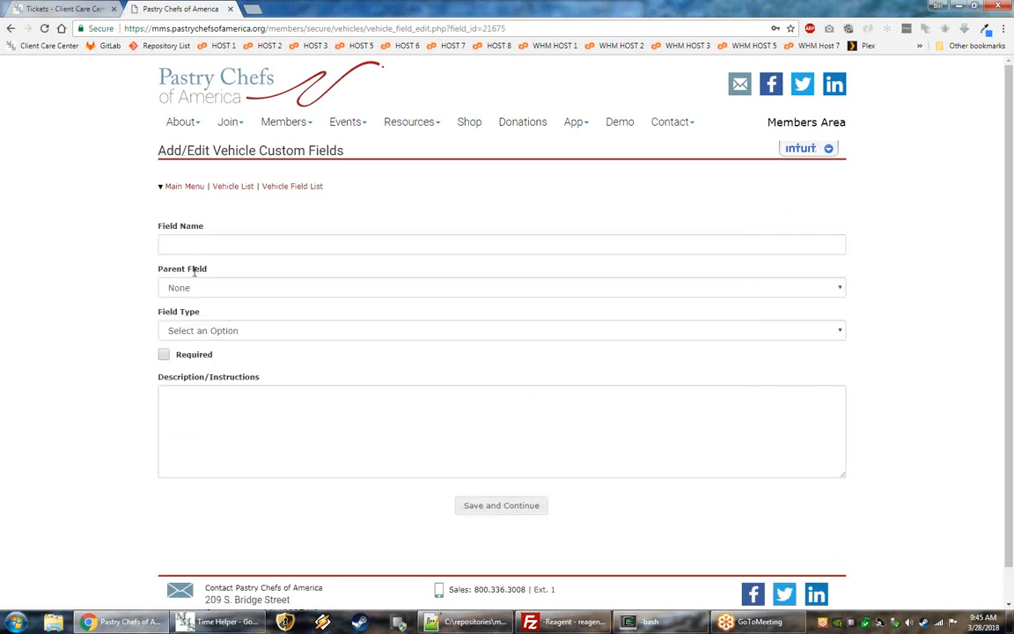
left_click(185, 241)
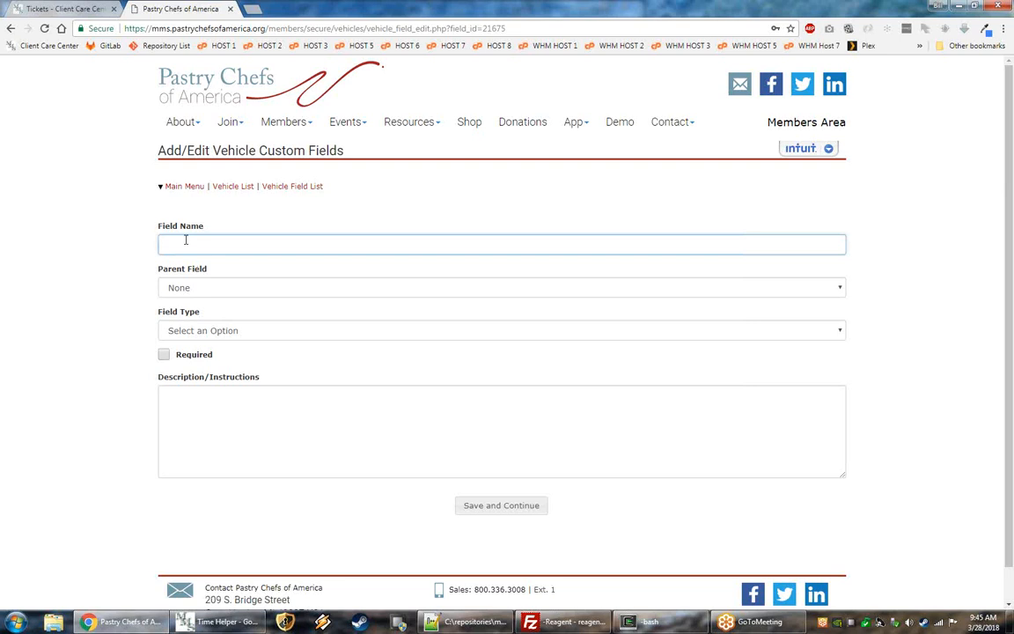
type("Sell Date")
Step: Examine the parent field and field type options available for the Sell Date field
left_click(197, 288)
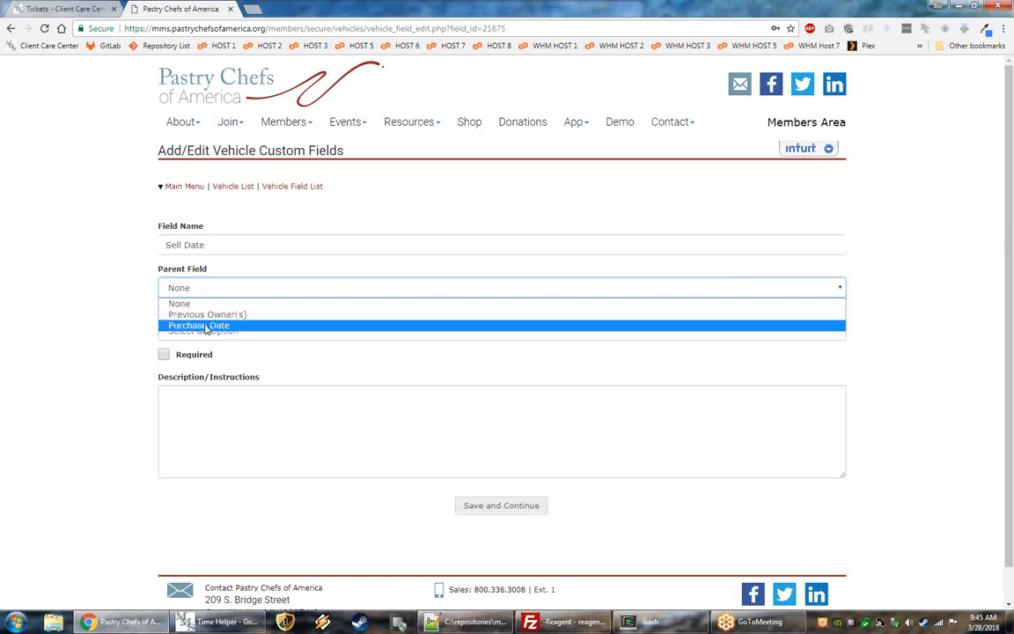
left_click(204, 287)
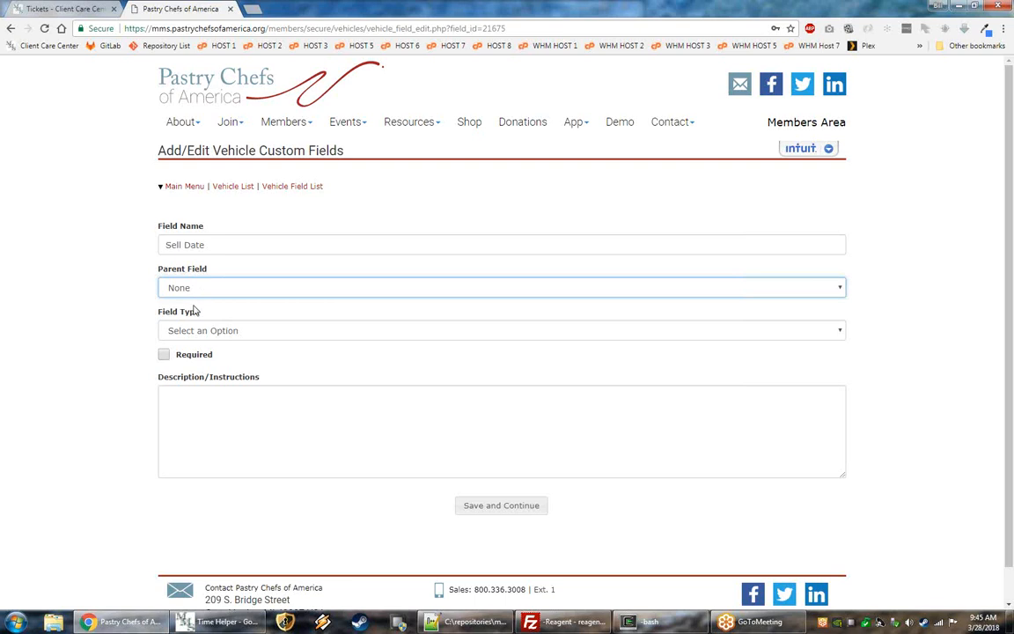
left_click(226, 313)
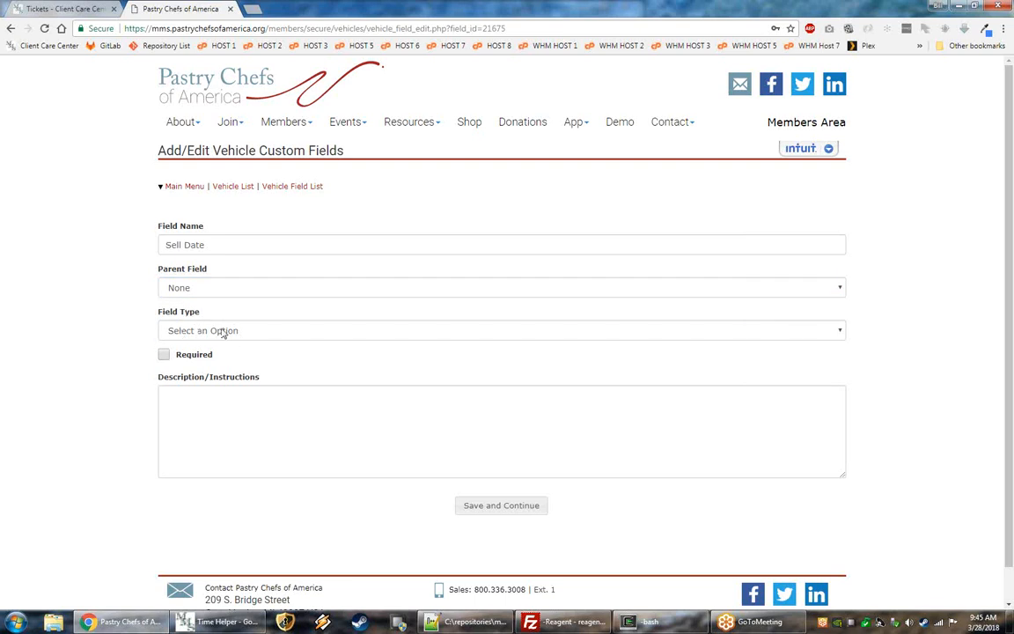
left_click(225, 332)
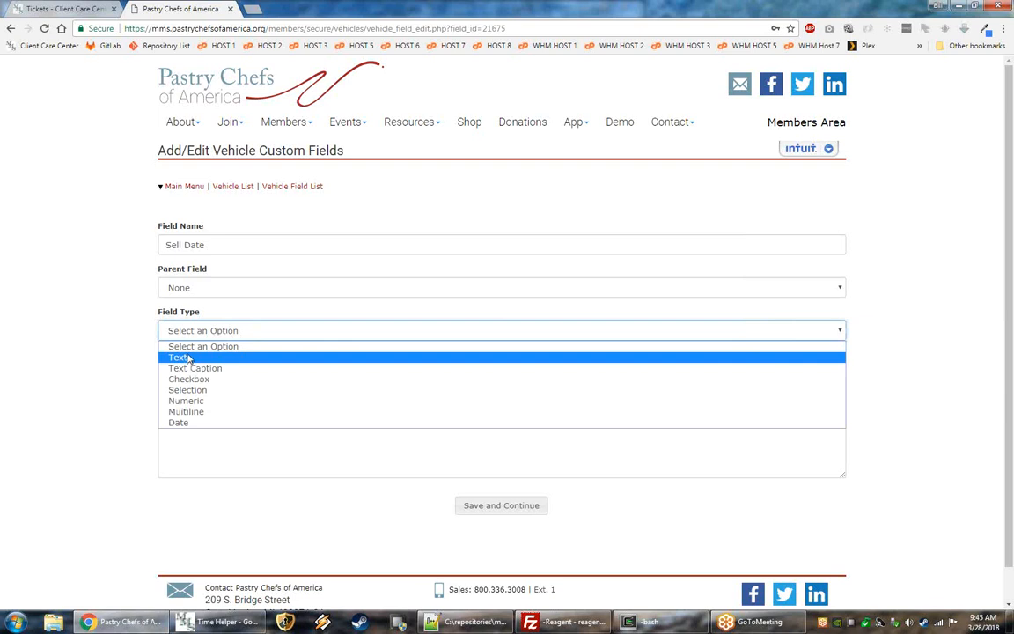
left_click(198, 245)
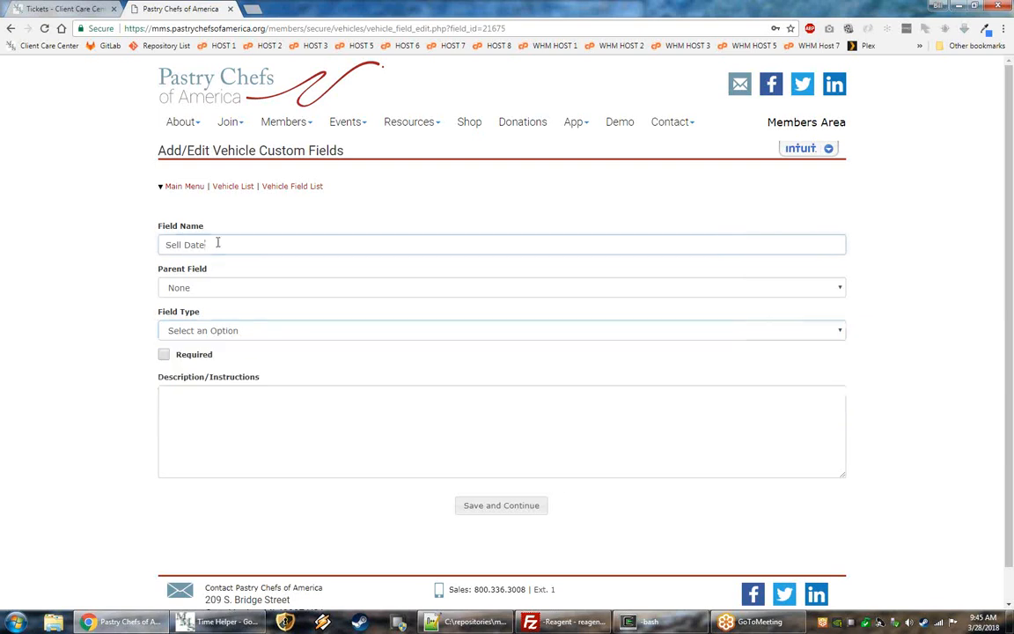
left_click(195, 331)
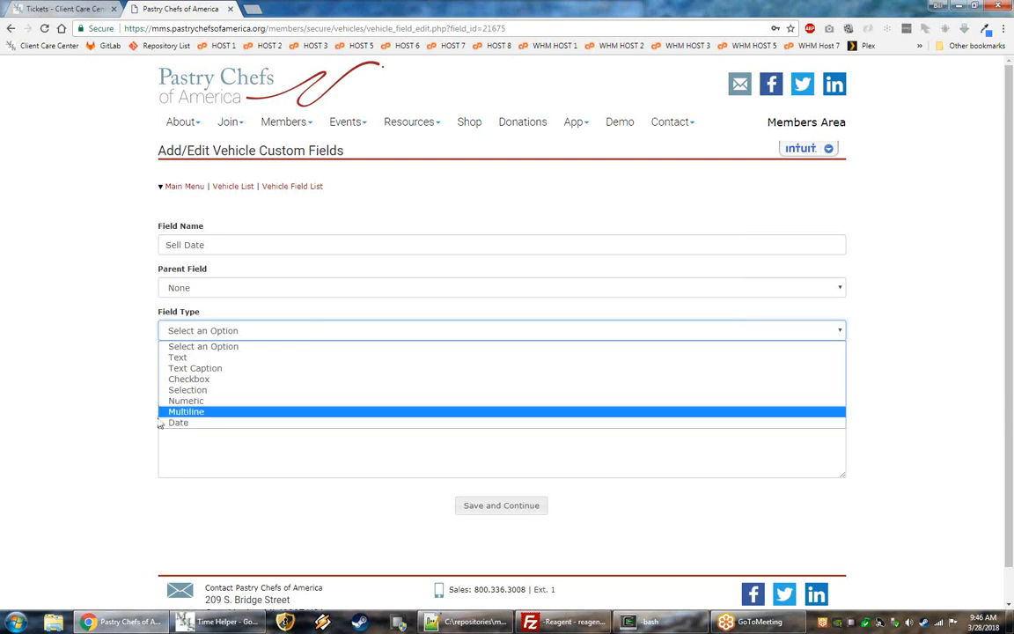
left_click(129, 425)
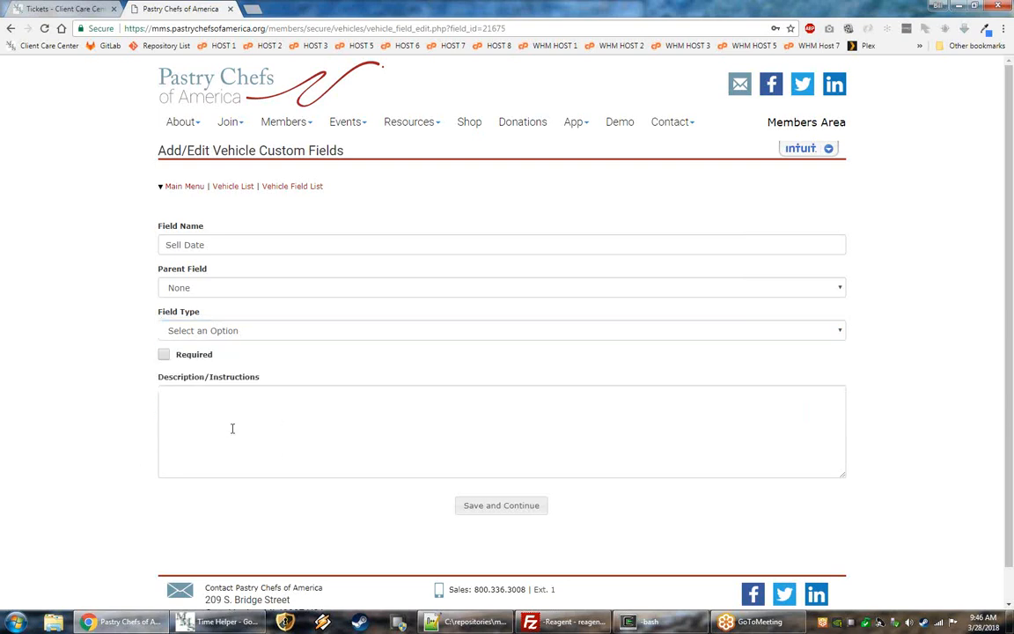
Step: Make Sell Date a required field of type Date with the description "sample instructions" and save it
left_click(218, 330)
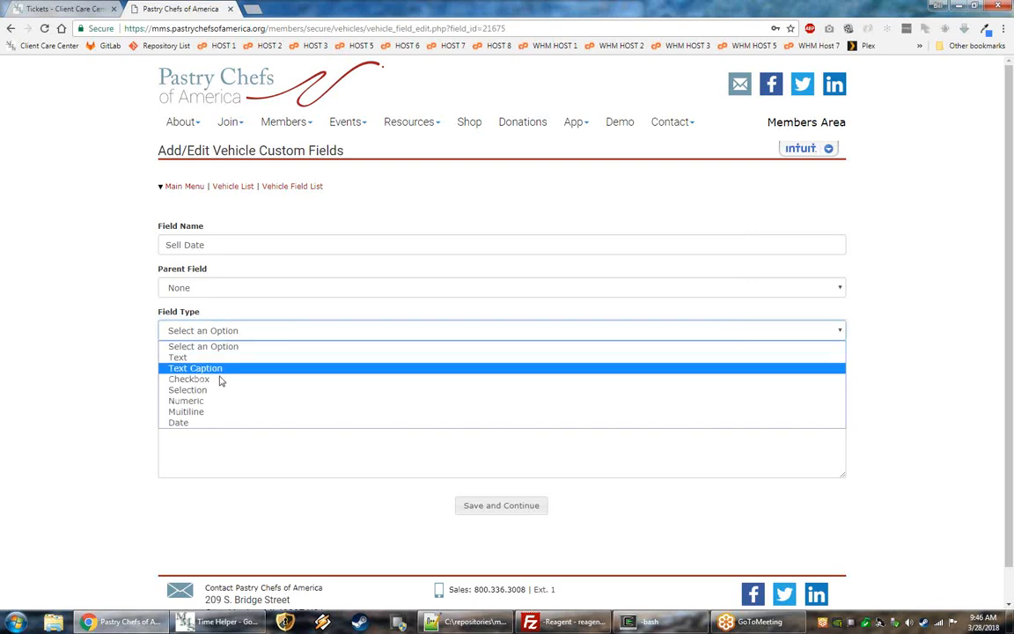
left_click(197, 423)
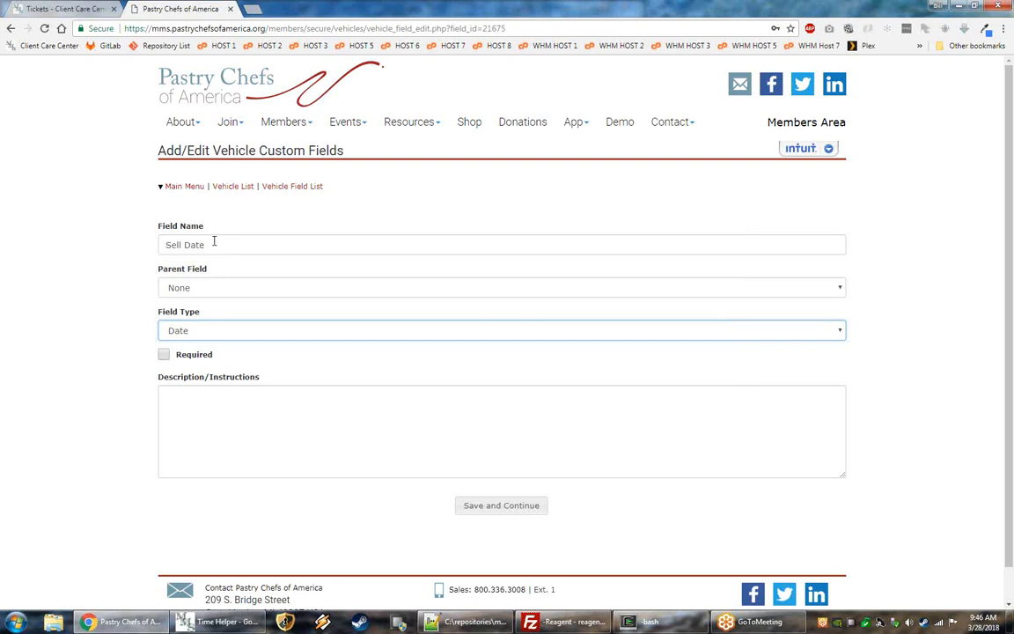
left_click(164, 356)
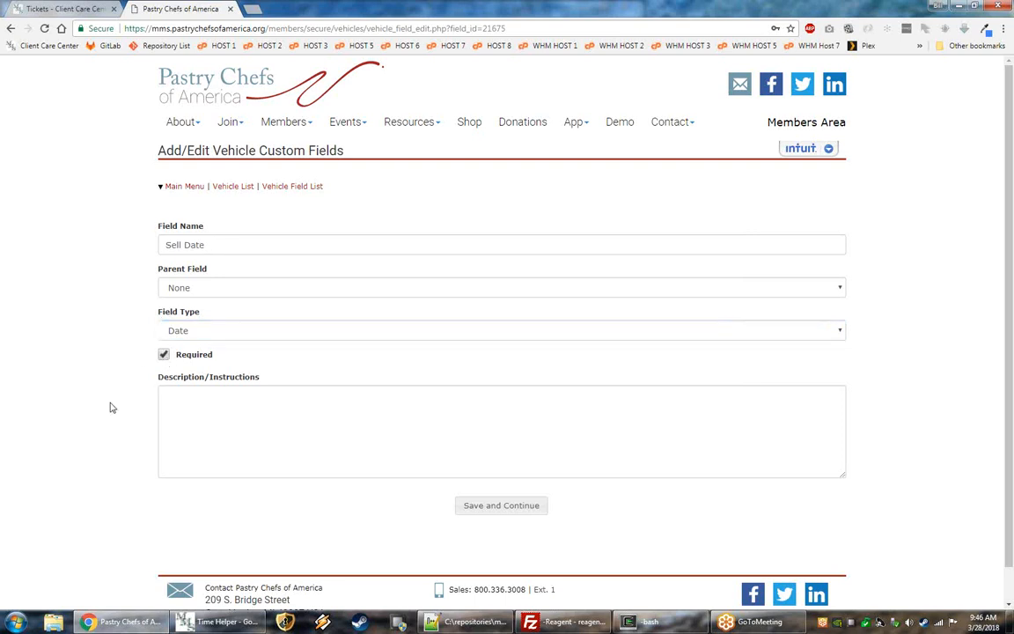
left_click(198, 400)
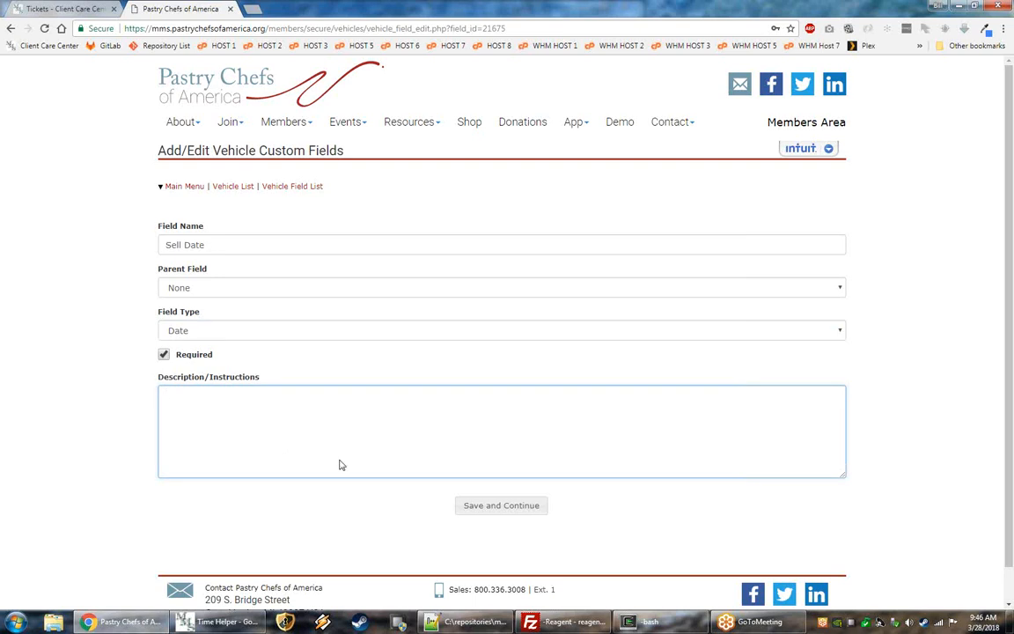
type("sample instructions")
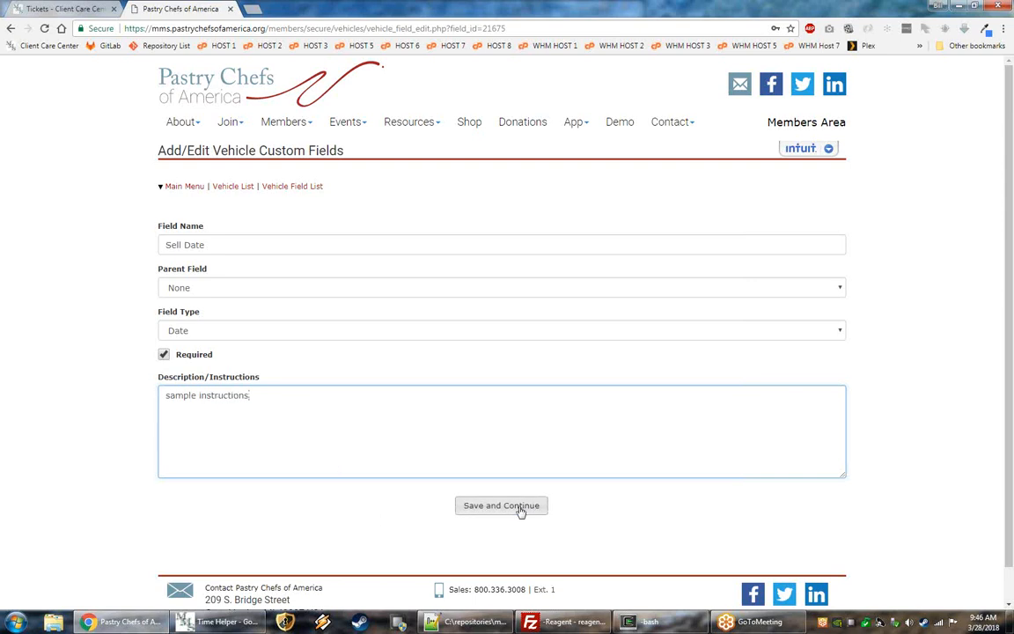
left_click(520, 509)
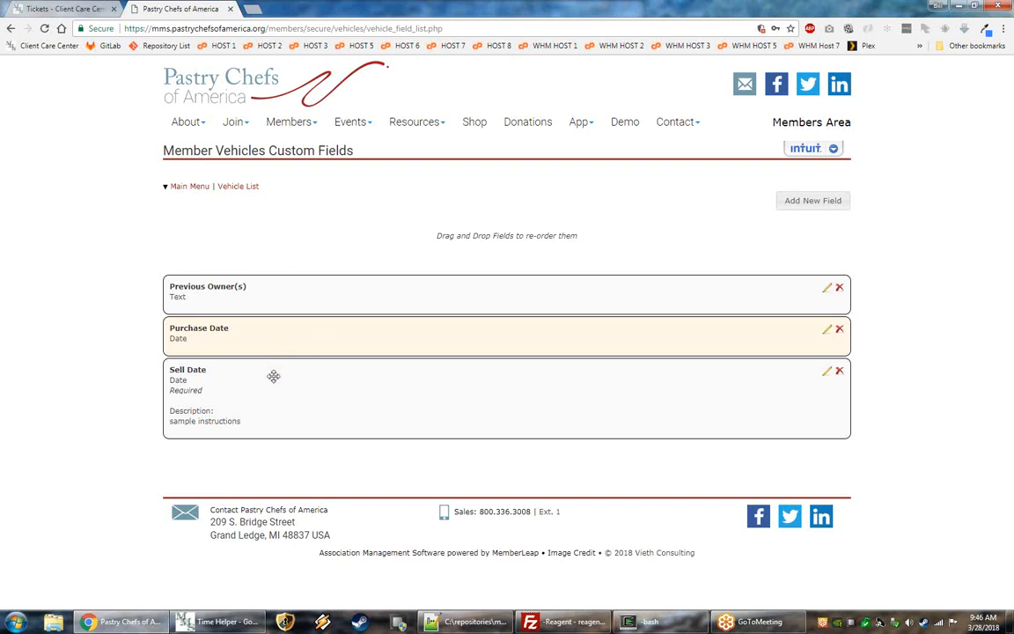
Step: Try nesting Sell Date under Previous Owner(s) and Purchase Date under Sell Date, and restore the original flat field order
left_click_drag(284, 335, 285, 277)
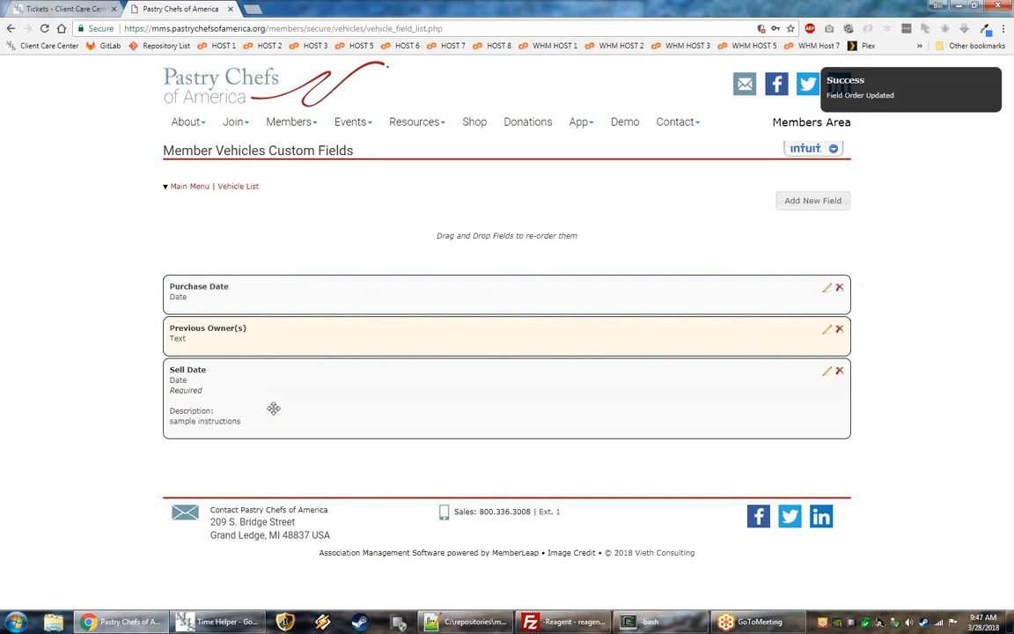
left_click_drag(288, 393, 313, 393)
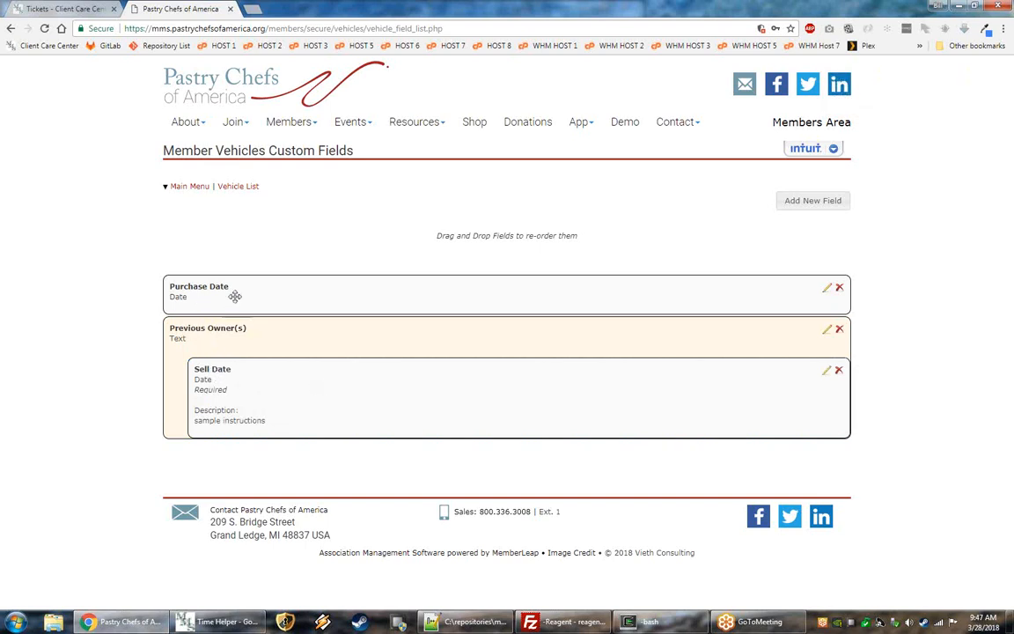
left_click_drag(216, 289, 312, 452)
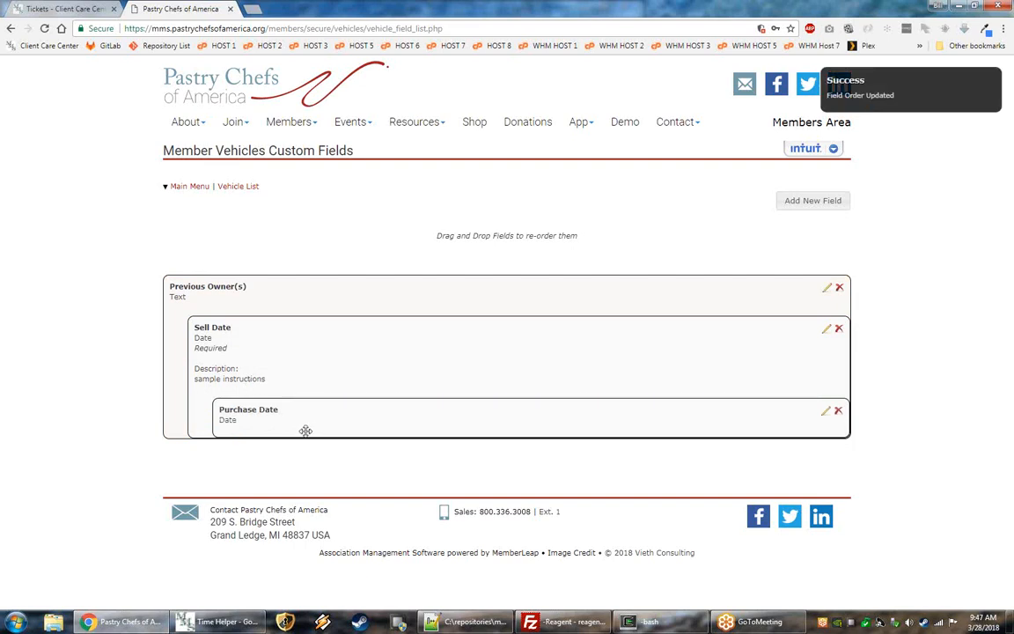
left_click_drag(281, 356, 220, 345)
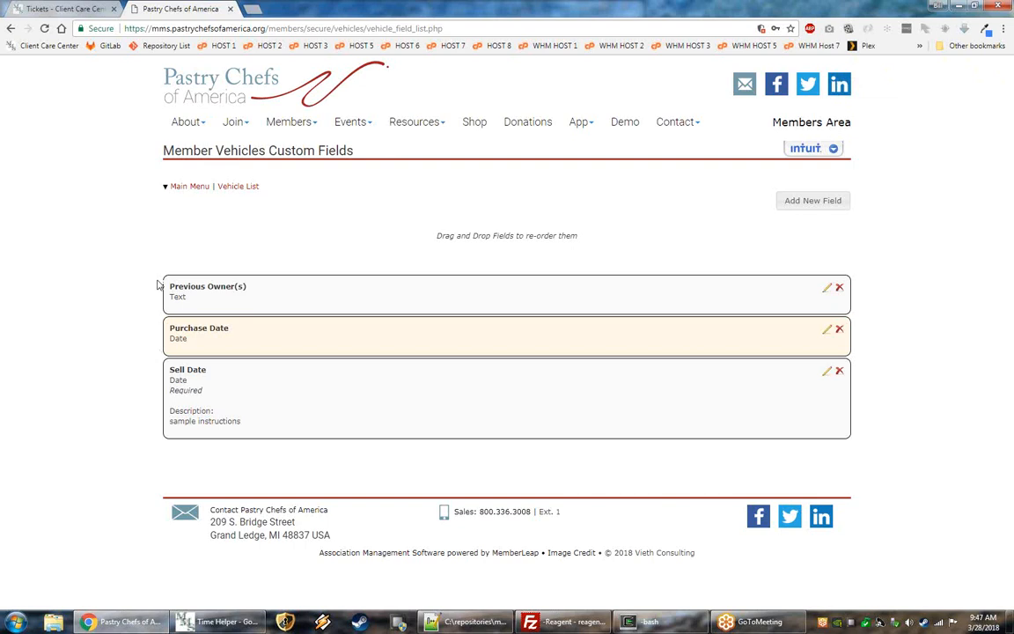
Step: Return to the vehicle list, add a new vehicle and select the first member matching the owner's last name
left_click(251, 204)
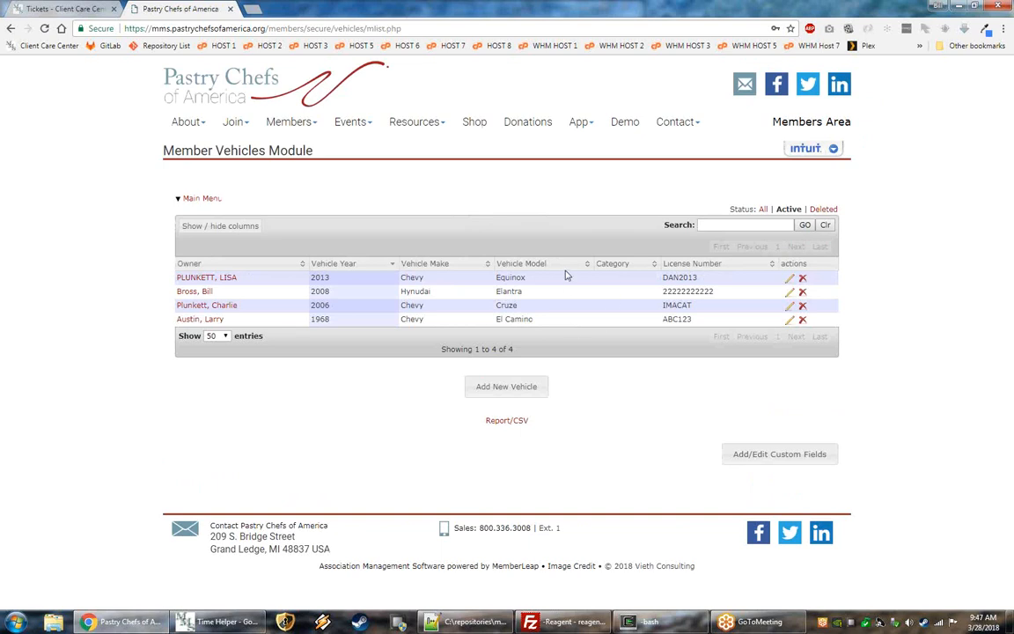
left_click(533, 391)
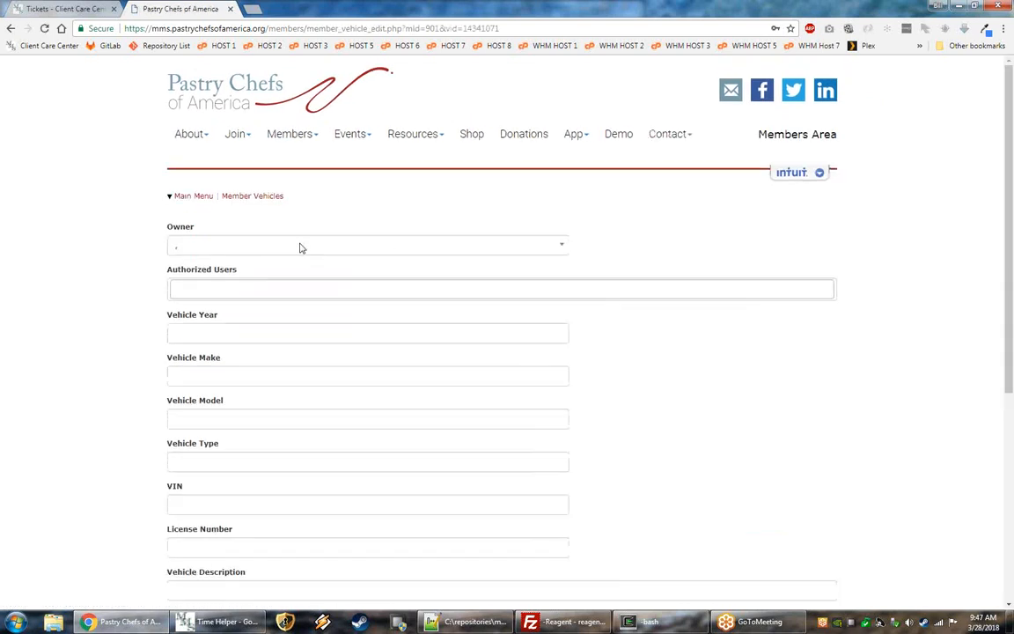
left_click(399, 244)
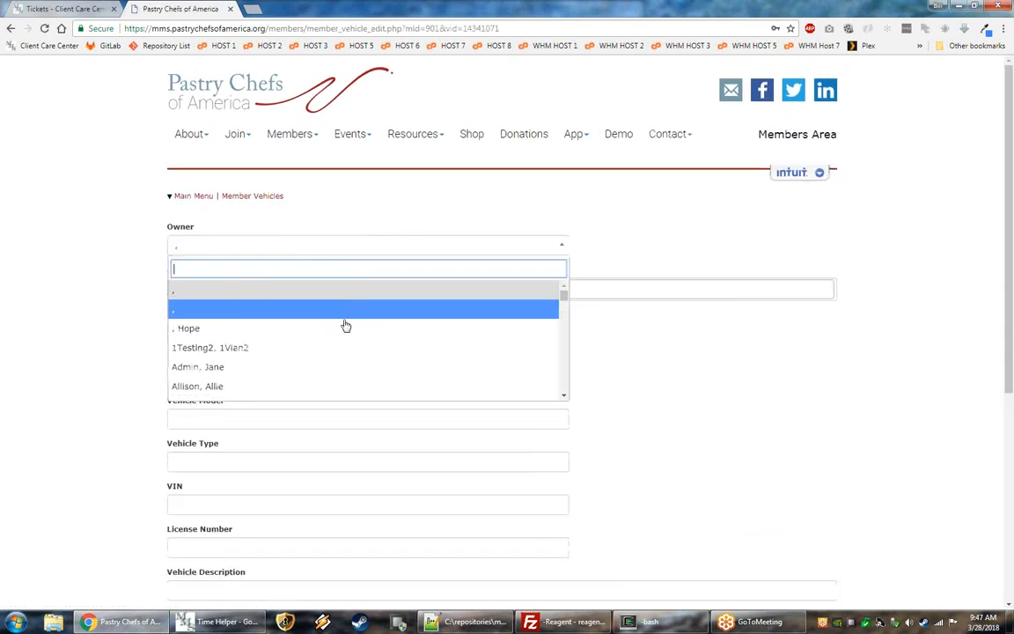
type("bross")
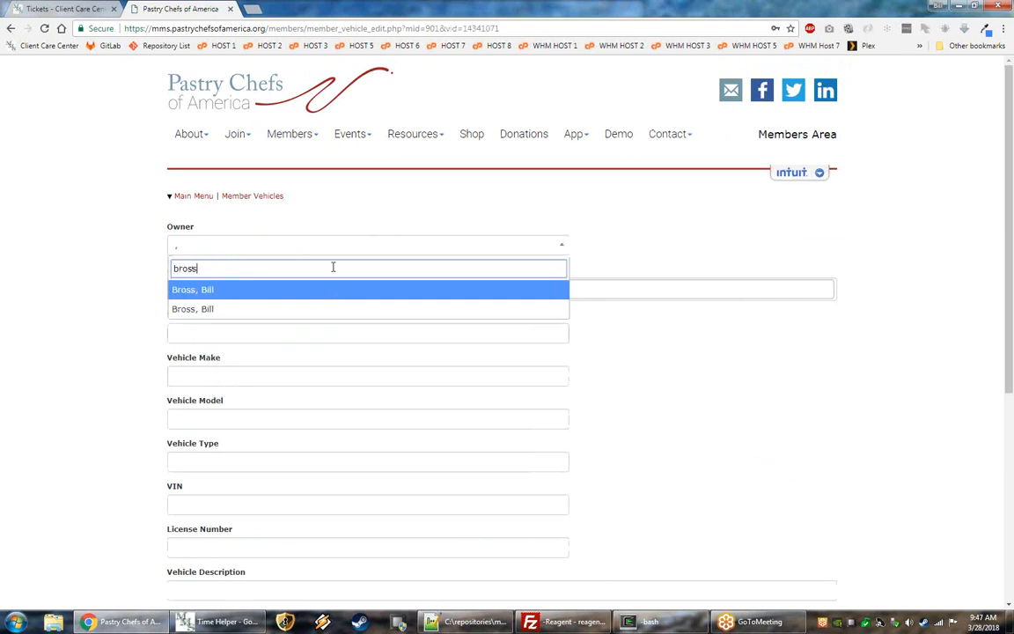
left_click(324, 290)
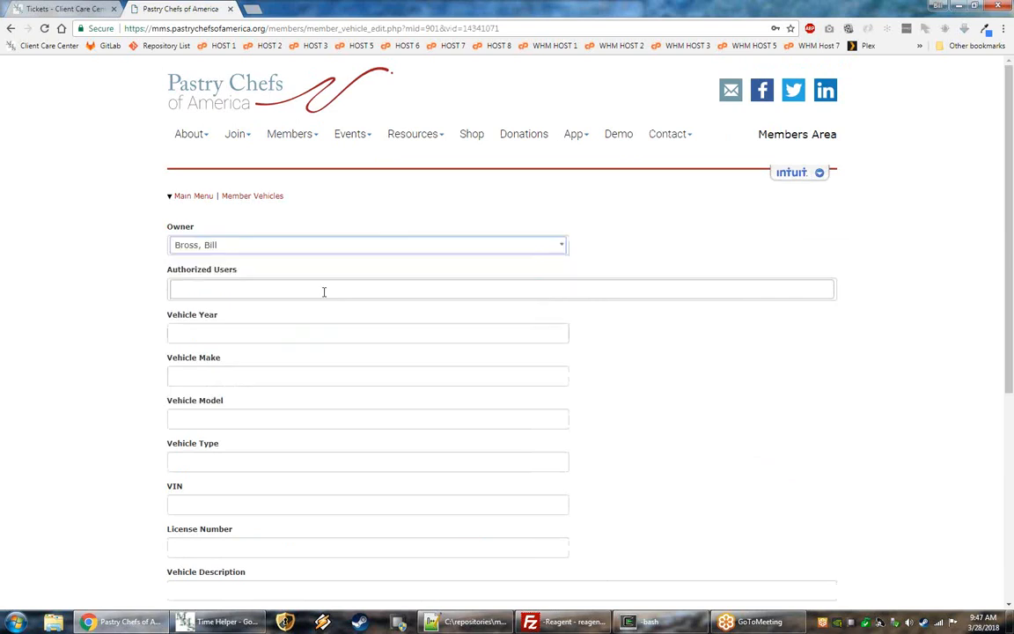
Step: Set the new vehicle's year to 2018, make to Ford, model to Focus and type to Coupe, without authorized users
left_click(425, 292)
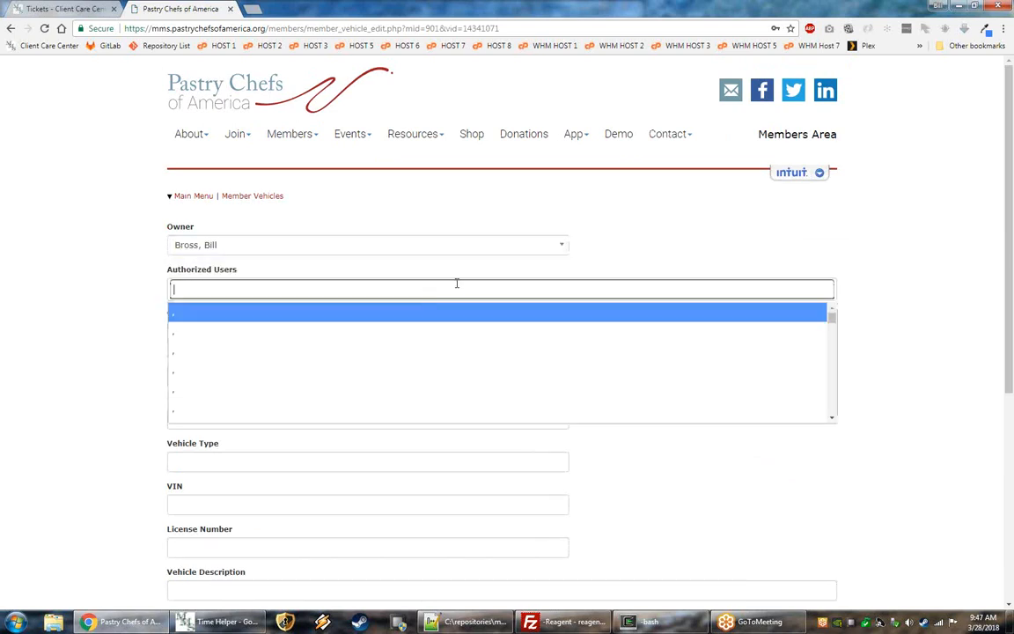
left_click(454, 280)
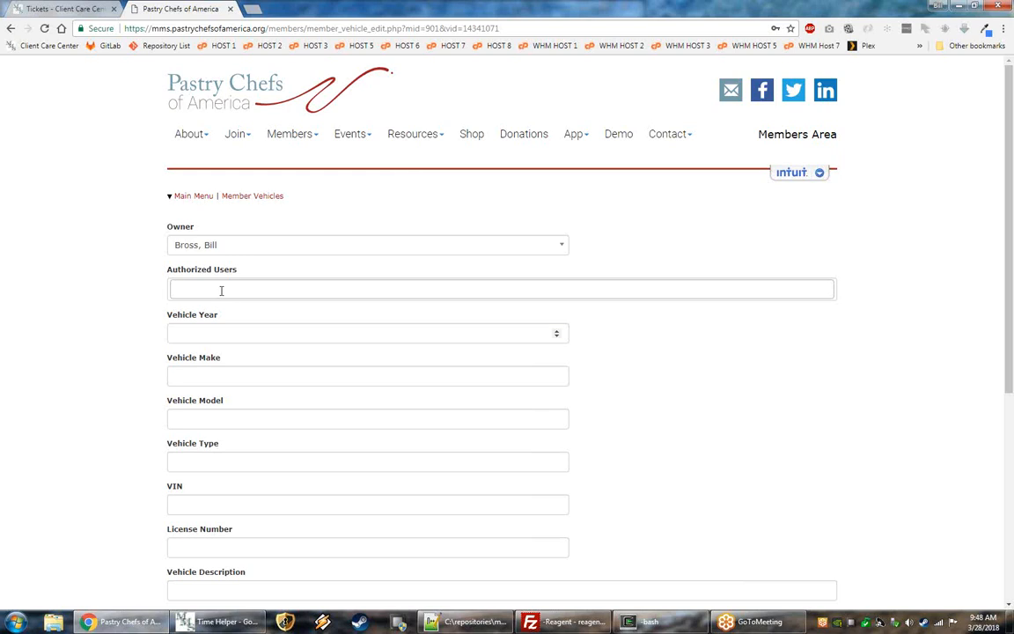
key("Tab")
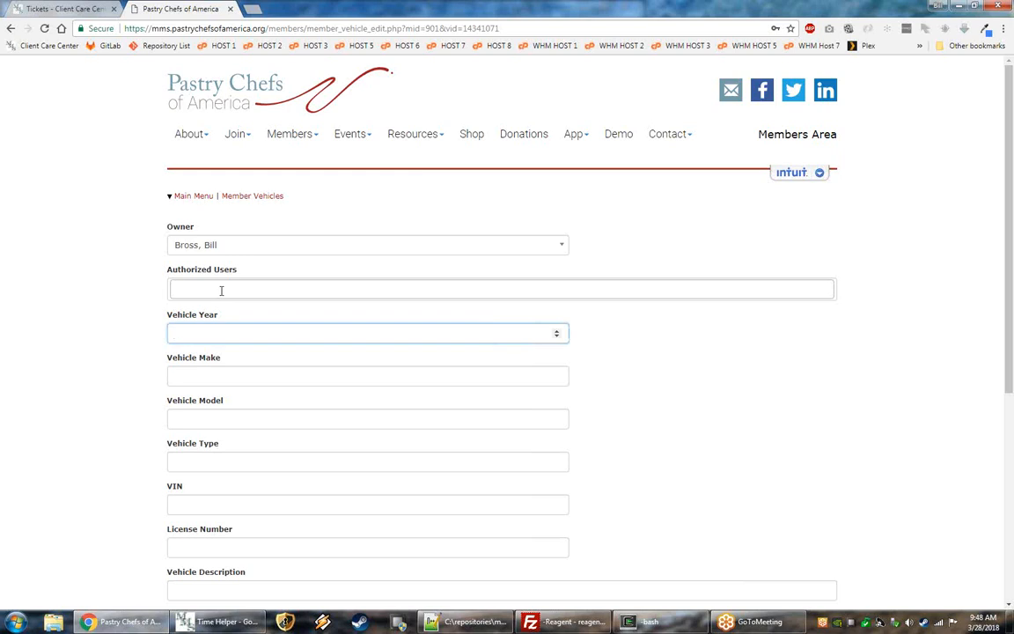
type("200")
key("Tab")
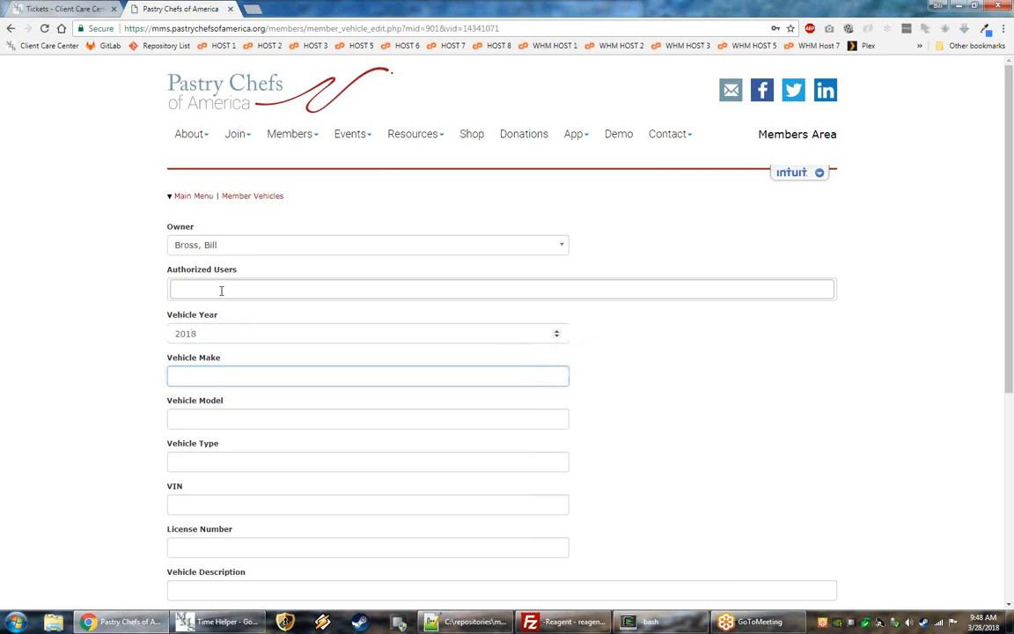
scroll(221, 291, "down", 1)
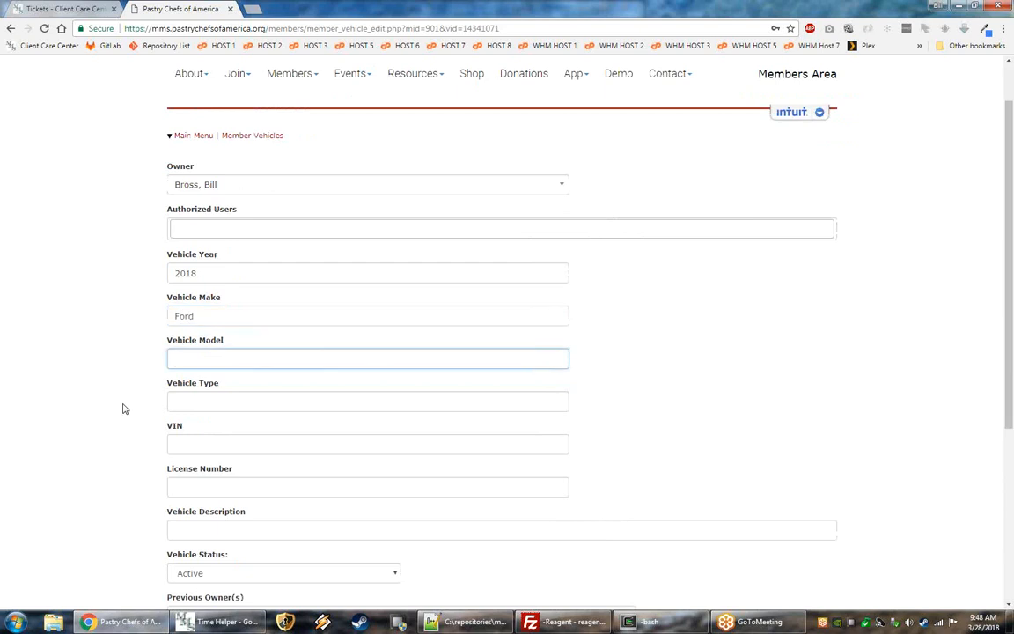
type("ocus")
key("Tab")
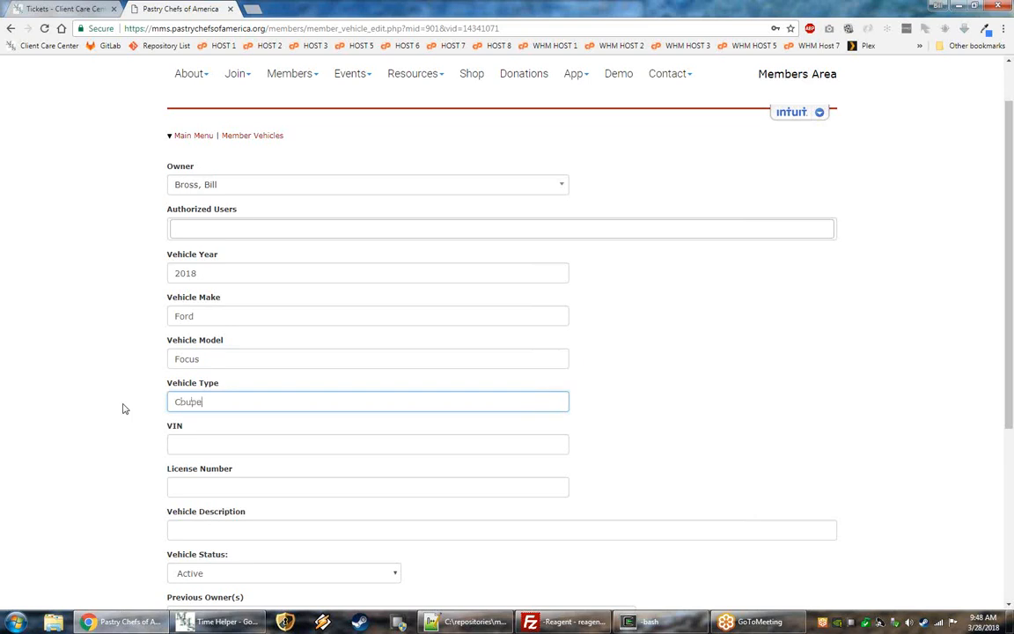
Step: Fill in the new vehicle's VIN
key("Tab")
type("1")
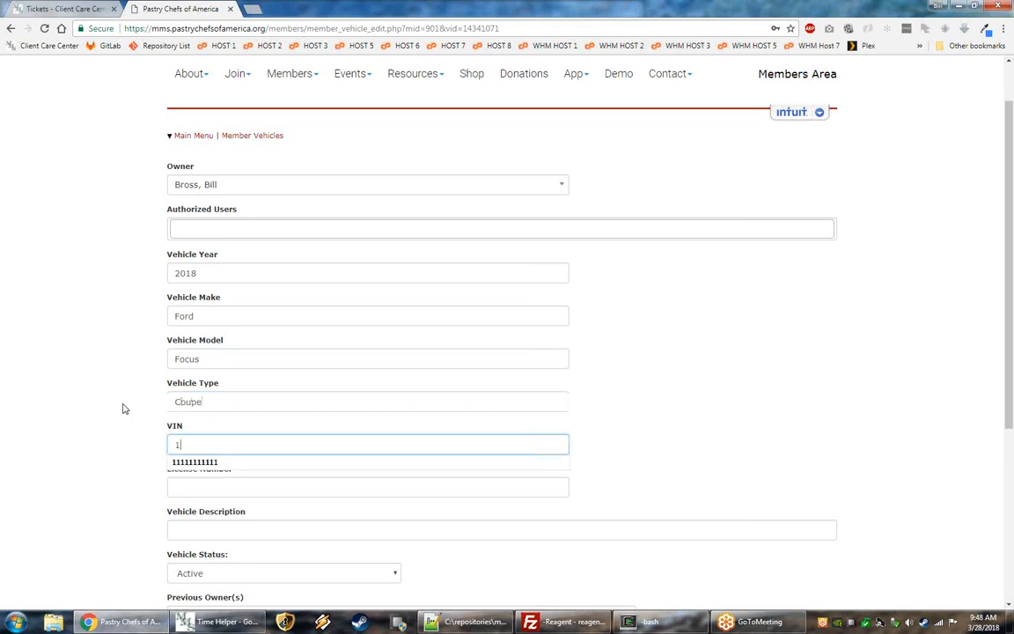
type("111111111111111")
key("Tab")
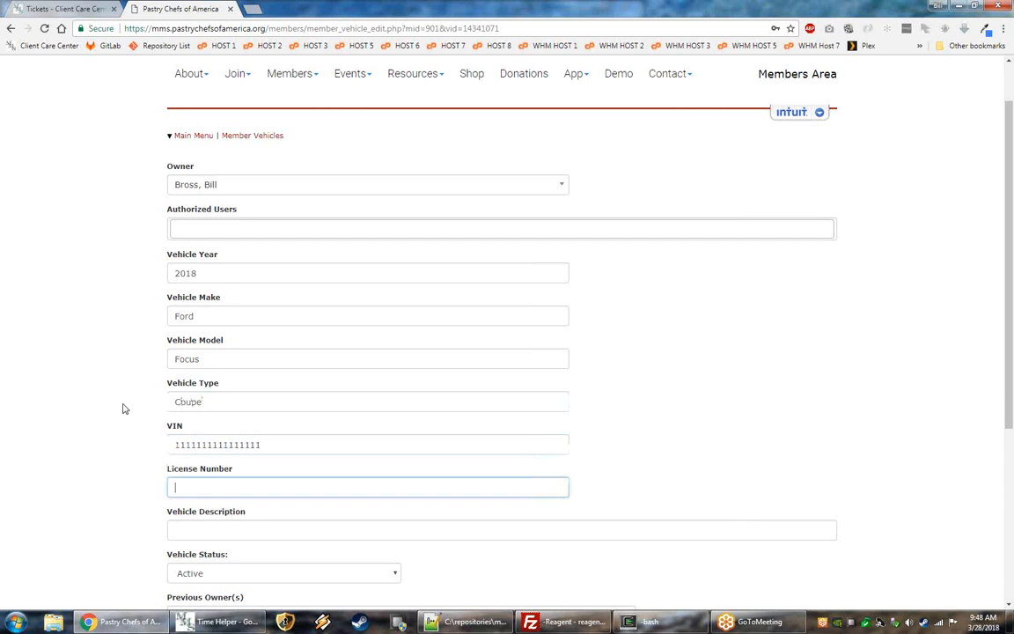
Step: Fill in the vehicle's license number, enter "blue" as the vehicle description and keep the vehicle status Active
type("222222222222")
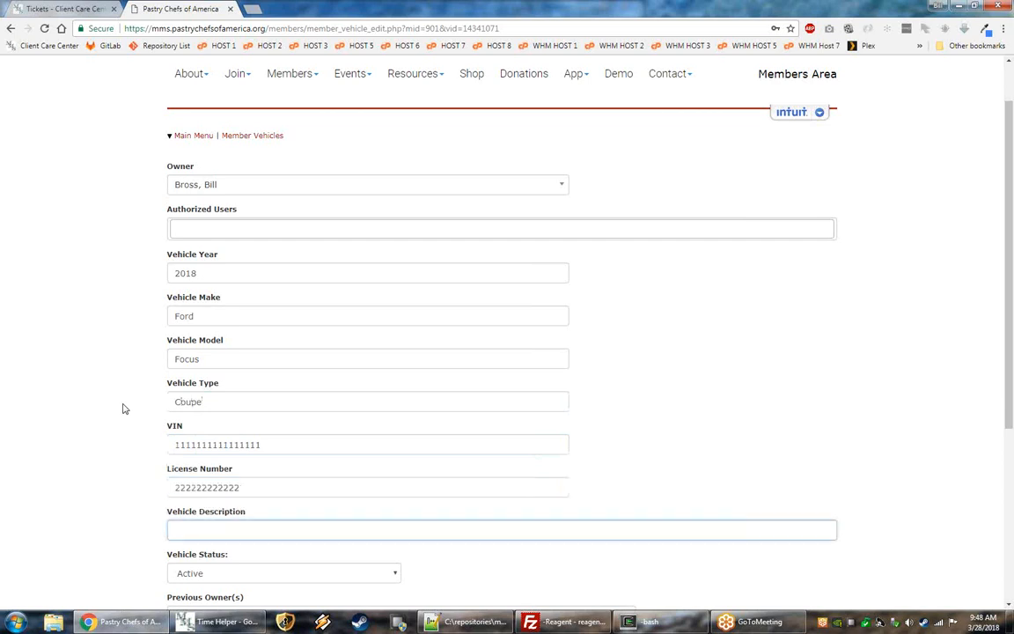
scroll(167, 385, "down", 2)
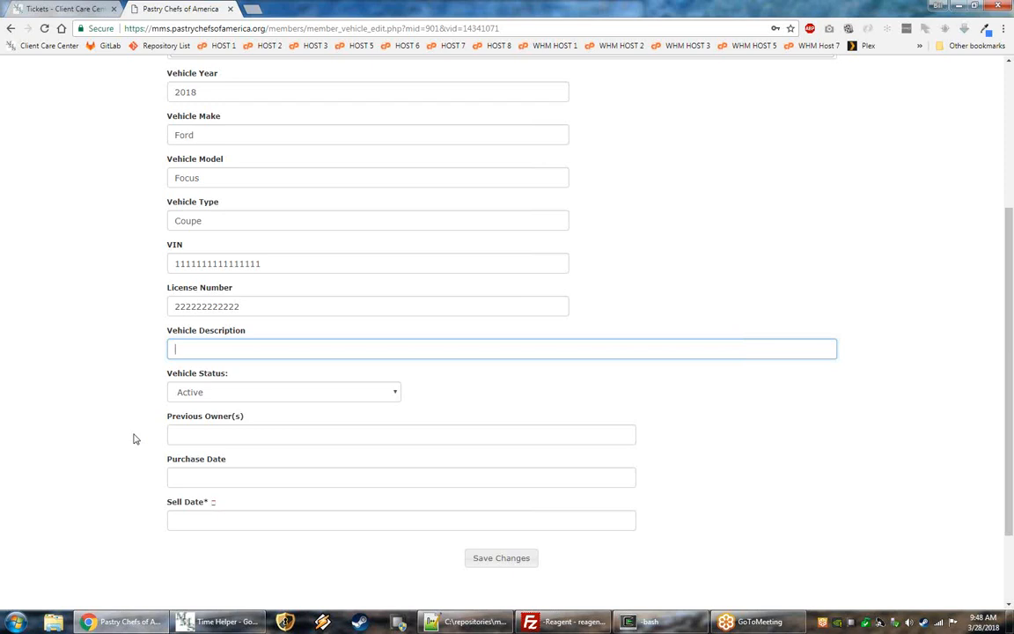
type("blue")
left_click(209, 396)
left_click(210, 394)
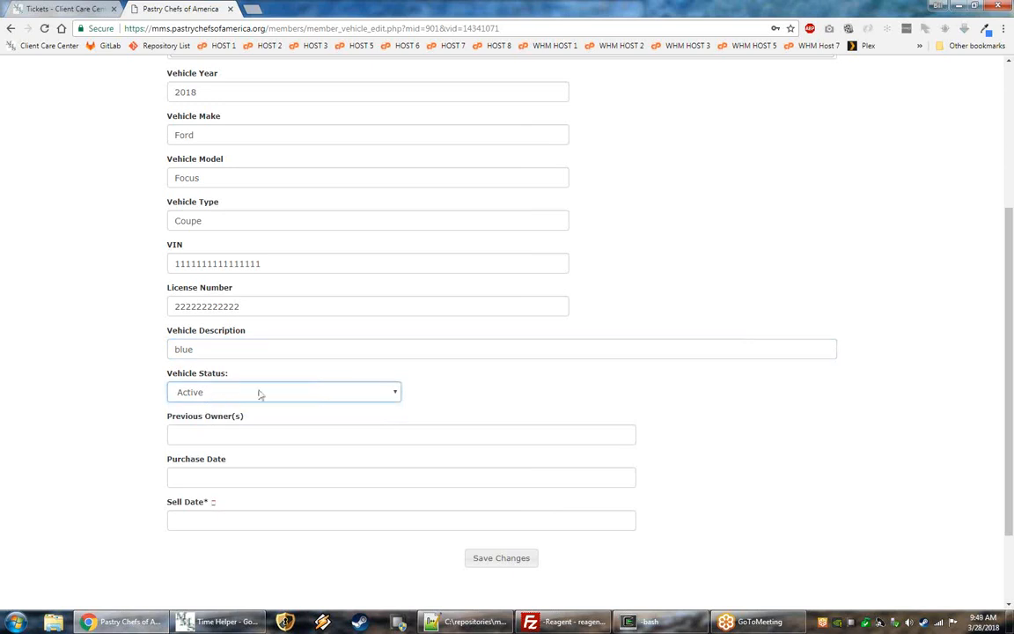
Step: Check the Purchase Date calendar and show the instructions attached to the Sell Date field
scroll(136, 485, "down", 1)
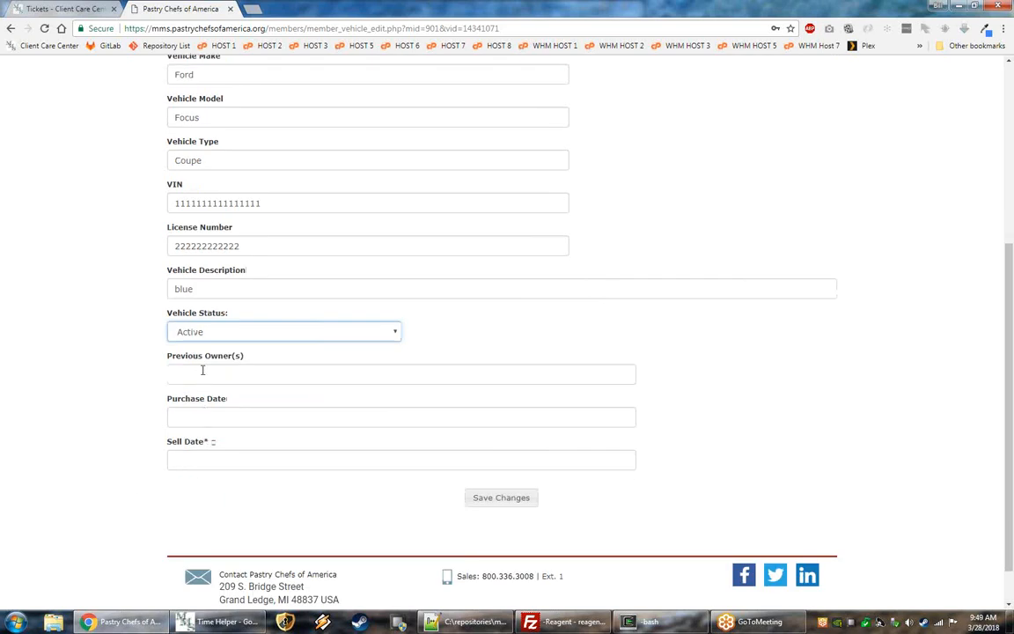
left_click(205, 421)
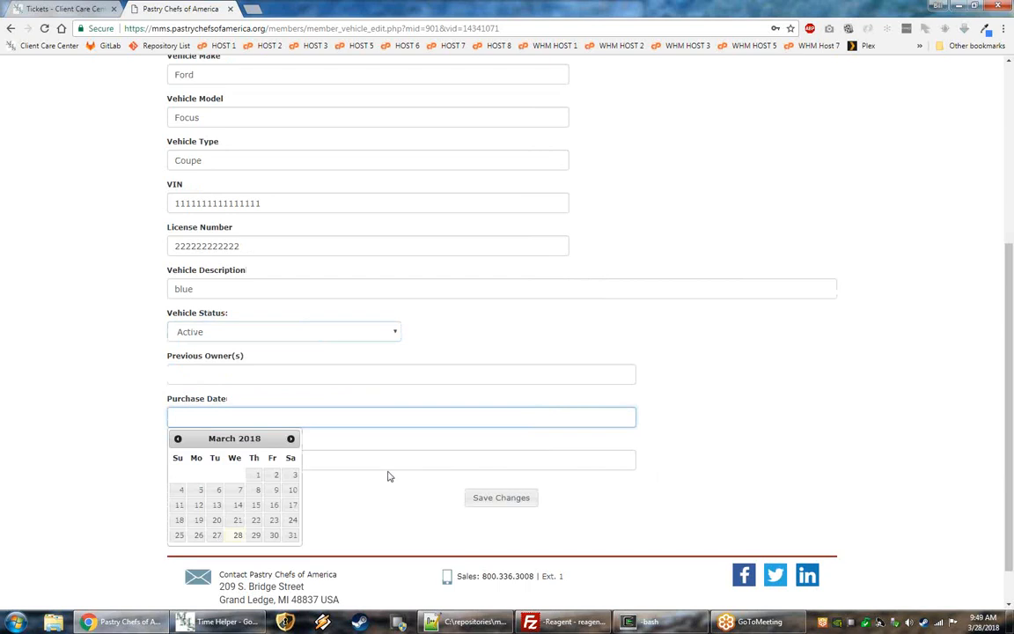
left_click(390, 462)
left_click(212, 443)
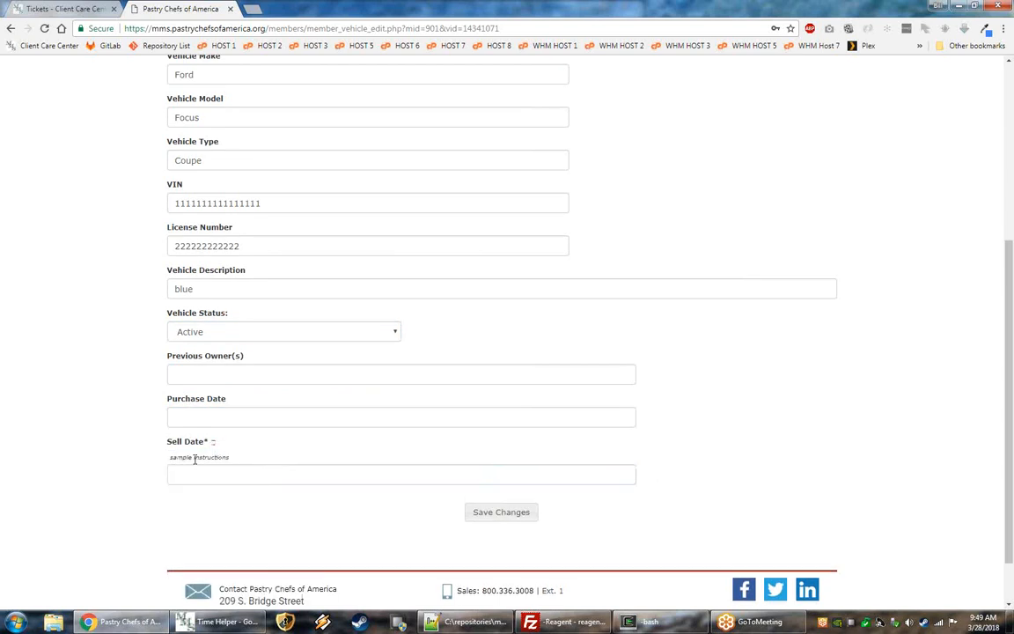
left_click(213, 445)
left_click(213, 444)
Step: Set Previous Owner(s) to n/a, Purchase Date to 03/01/2018 and Sell Date to 03/29/2018
left_click(197, 376)
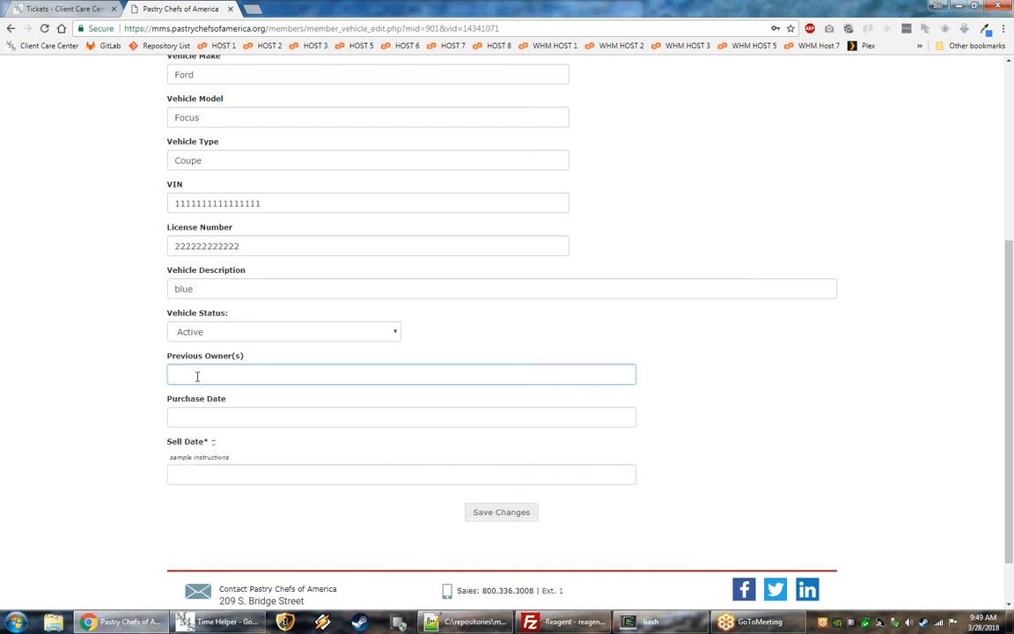
type("n/a")
key("Tab")
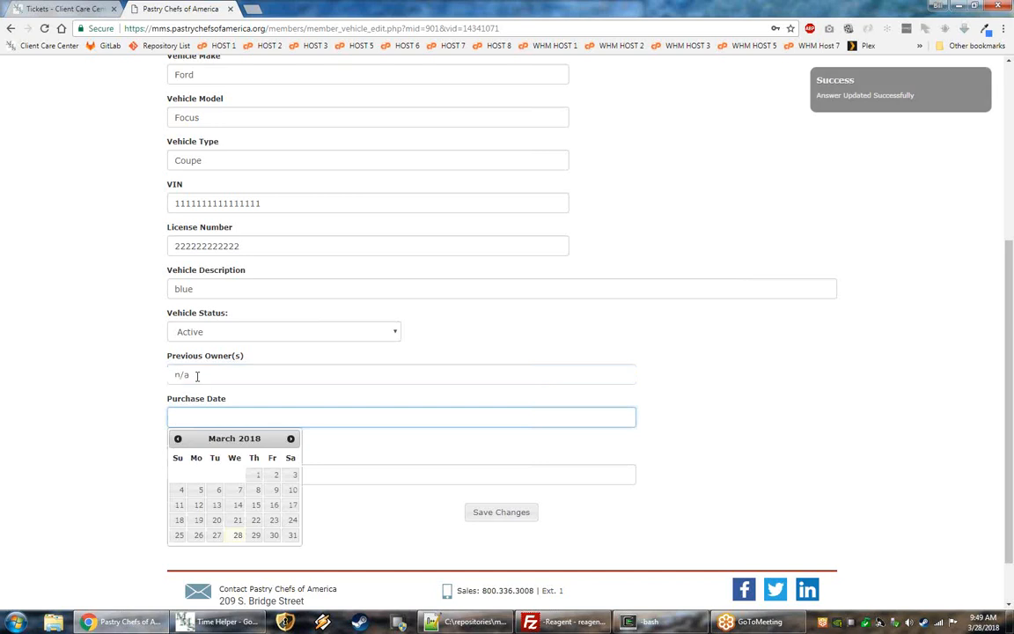
left_click(261, 478)
left_click(239, 473)
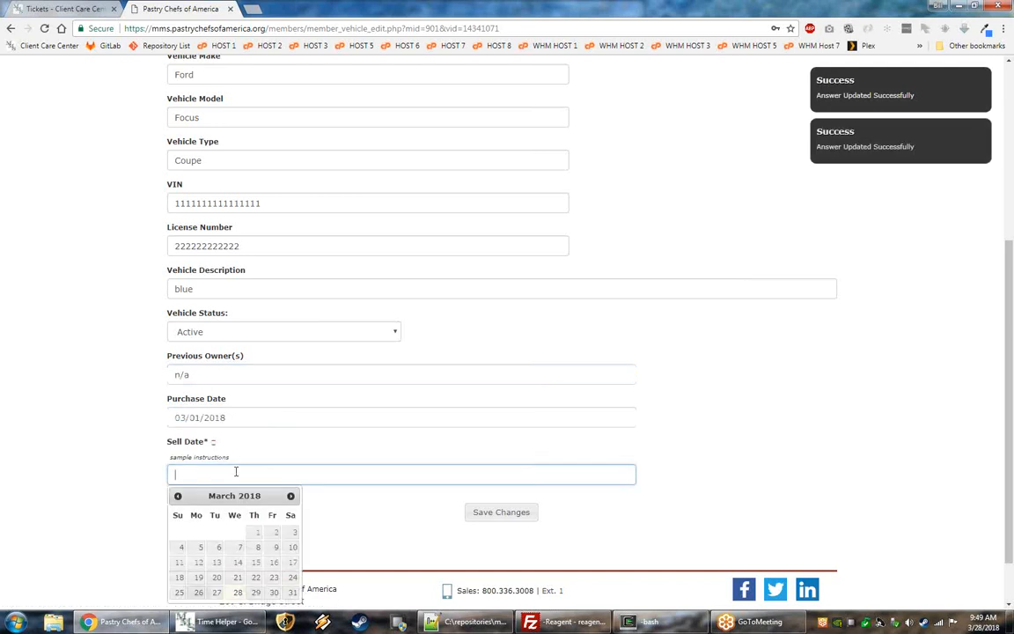
left_click(256, 592)
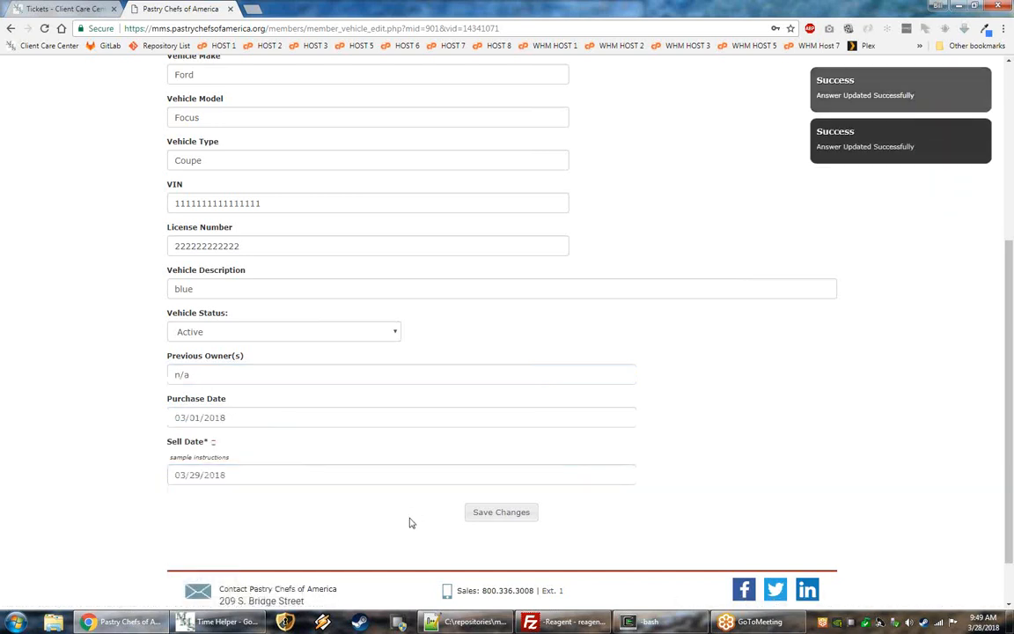
Step: Clear the Sell Date and try to save the vehicle without this required field
left_click(190, 475)
key("BackSpace")
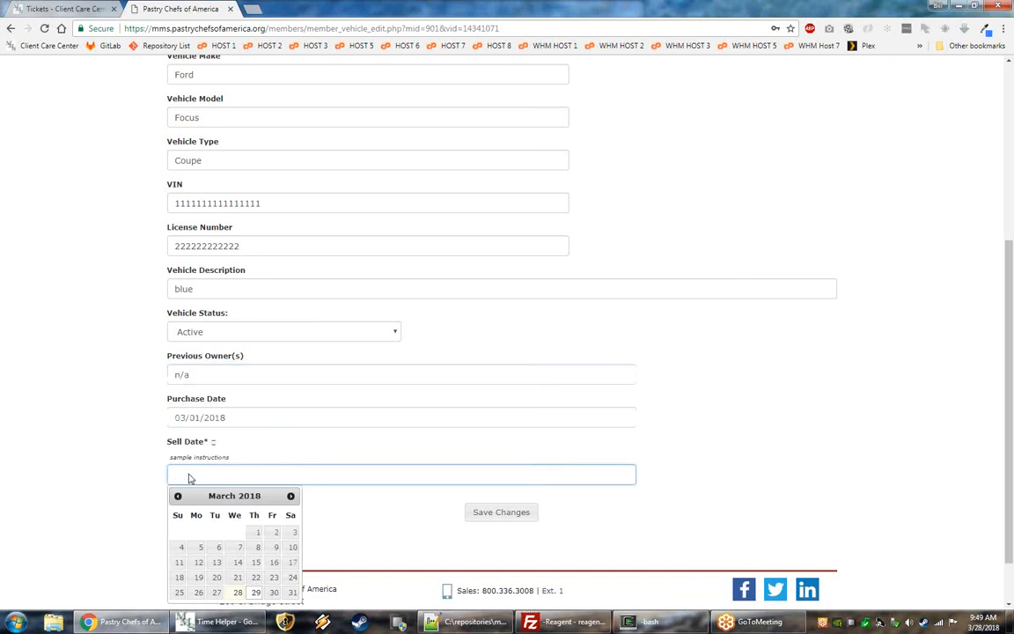
left_click(123, 521)
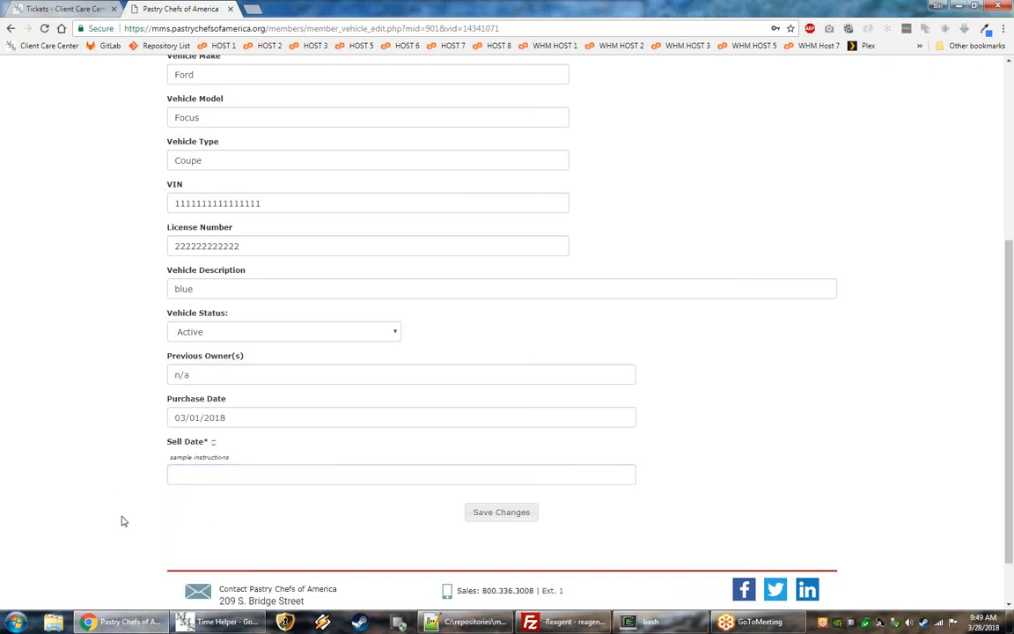
left_click(508, 520)
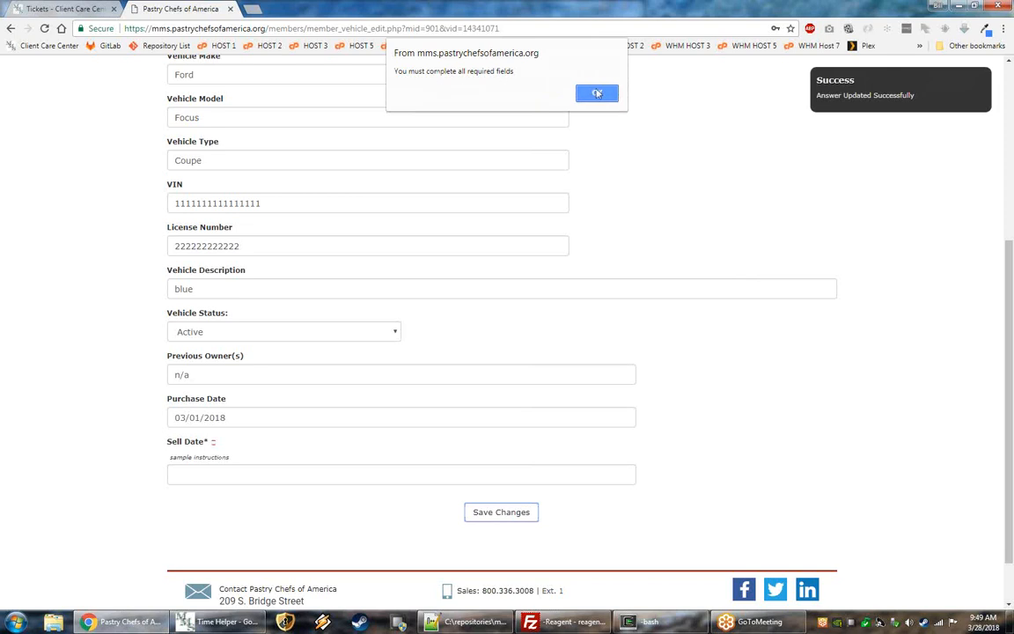
left_click(597, 93)
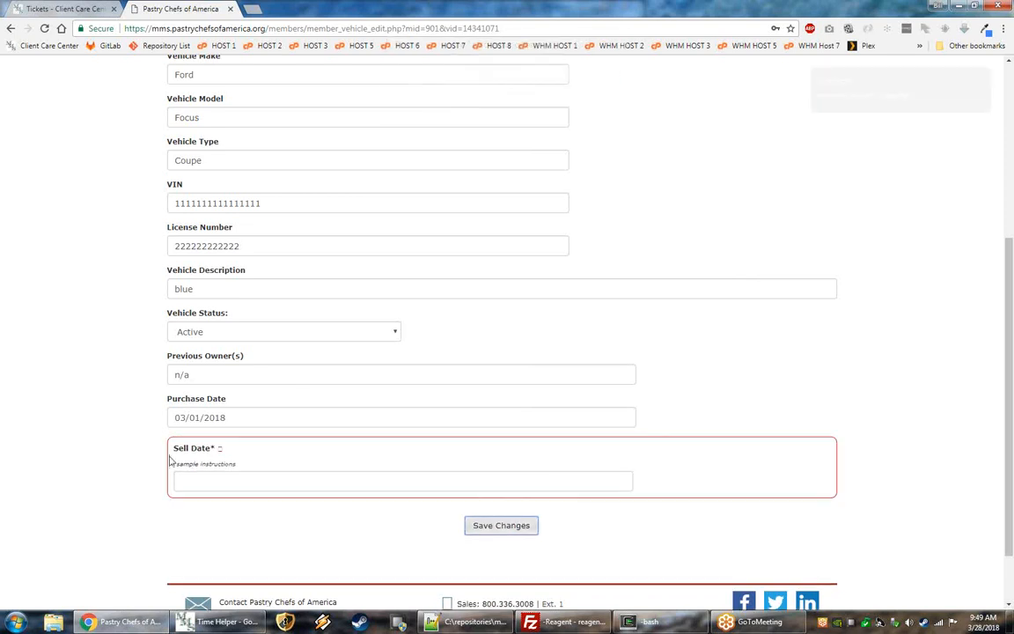
Step: Set the Sell Date to 03/30/2018 and save the new vehicle
scroll(170, 458, "down", 1)
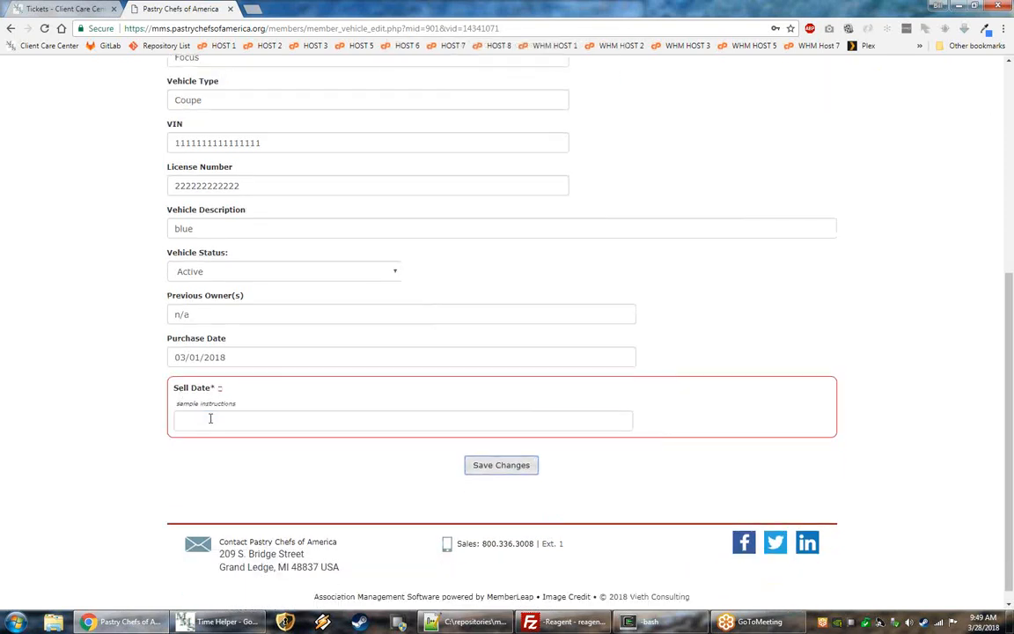
left_click(211, 418)
left_click(278, 538)
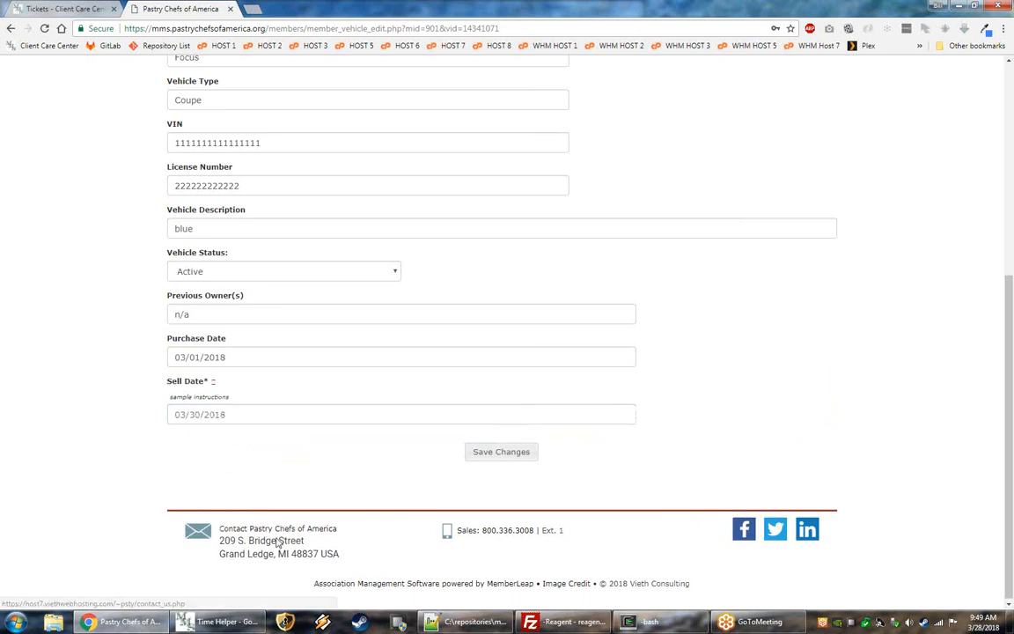
left_click(502, 453)
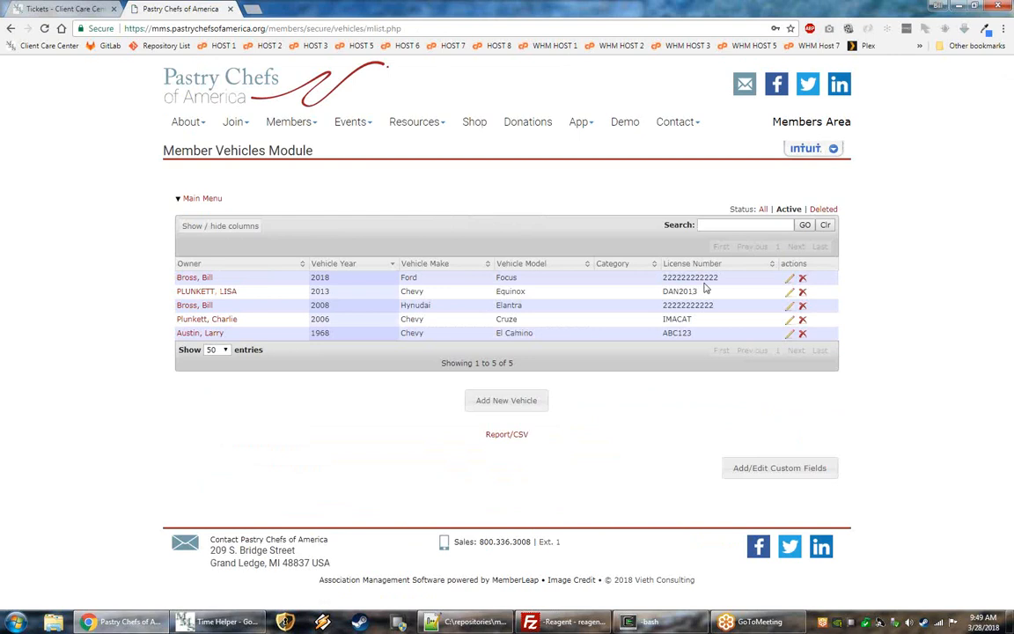
Step: Reopen the 2018 Ford Focus record to check its saved details and custom fields, and return to the vehicle list
left_click(791, 280)
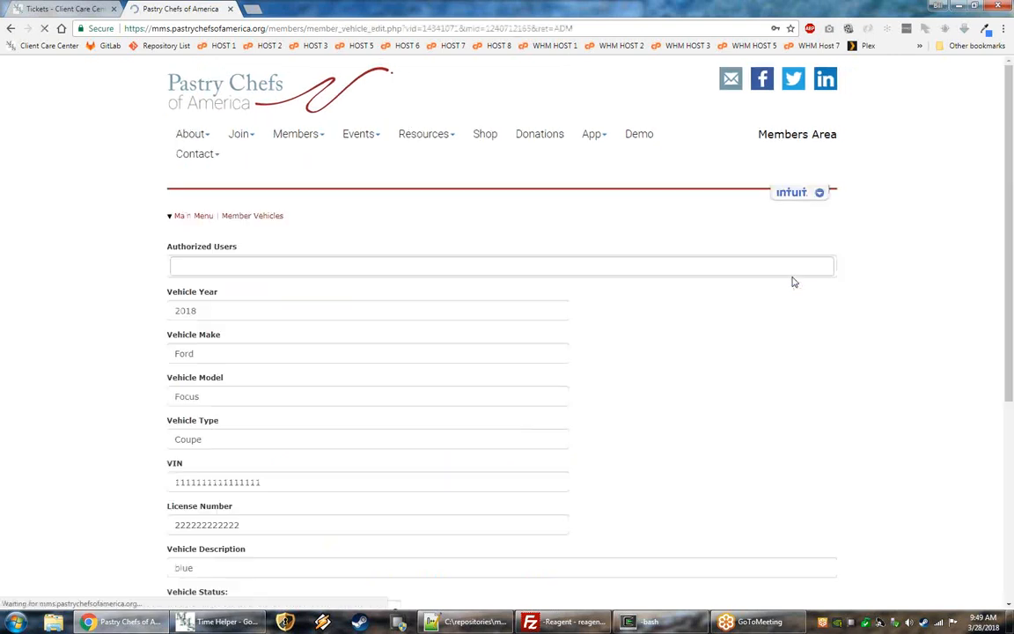
scroll(636, 377, "down", 5)
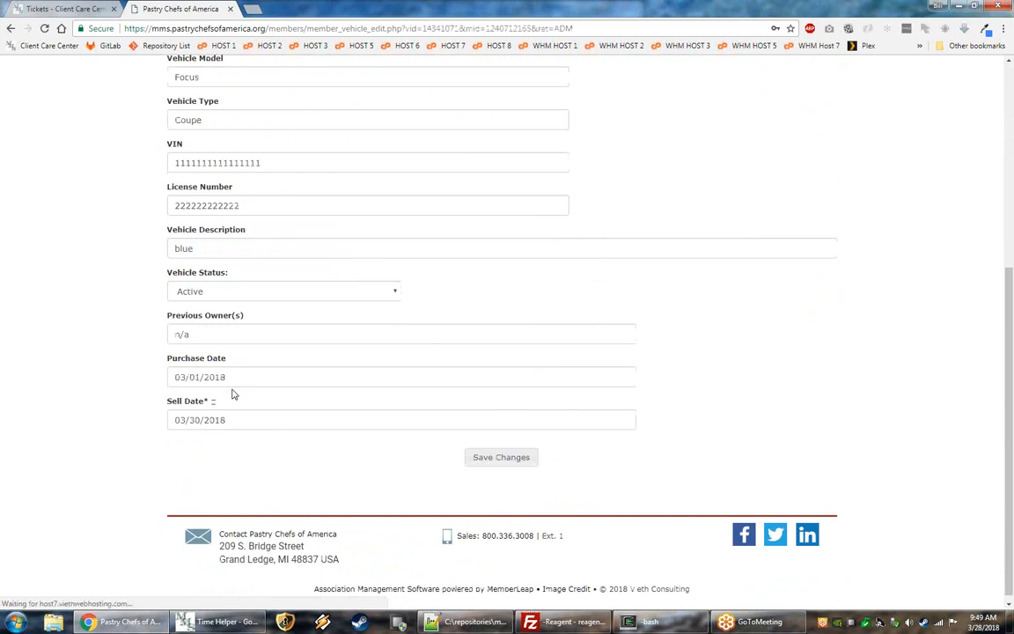
scroll(234, 395, "up", 2)
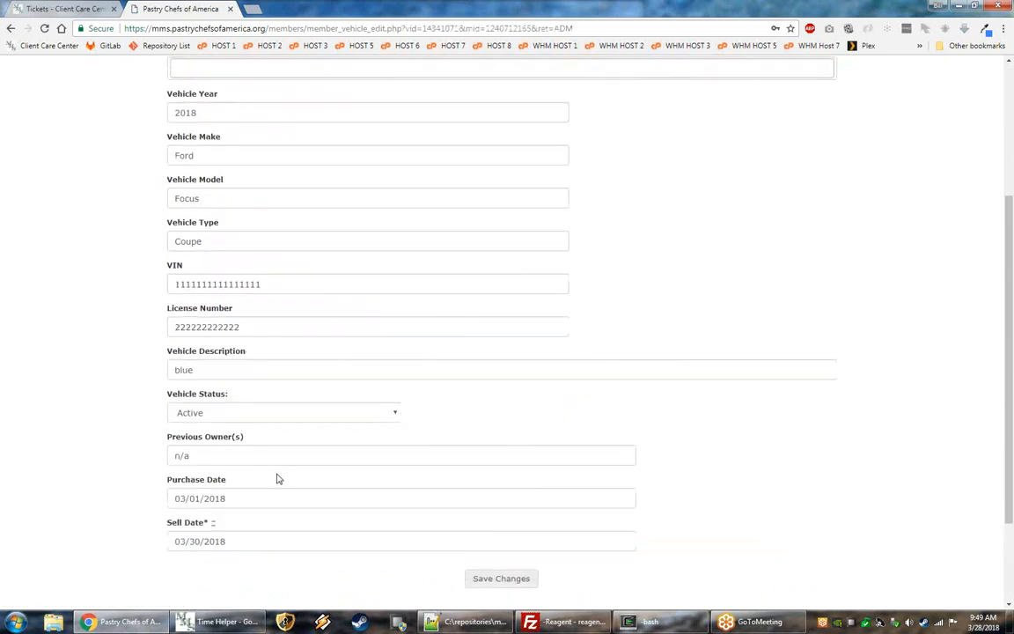
scroll(278, 477, "up", 2)
key("alt+Left")
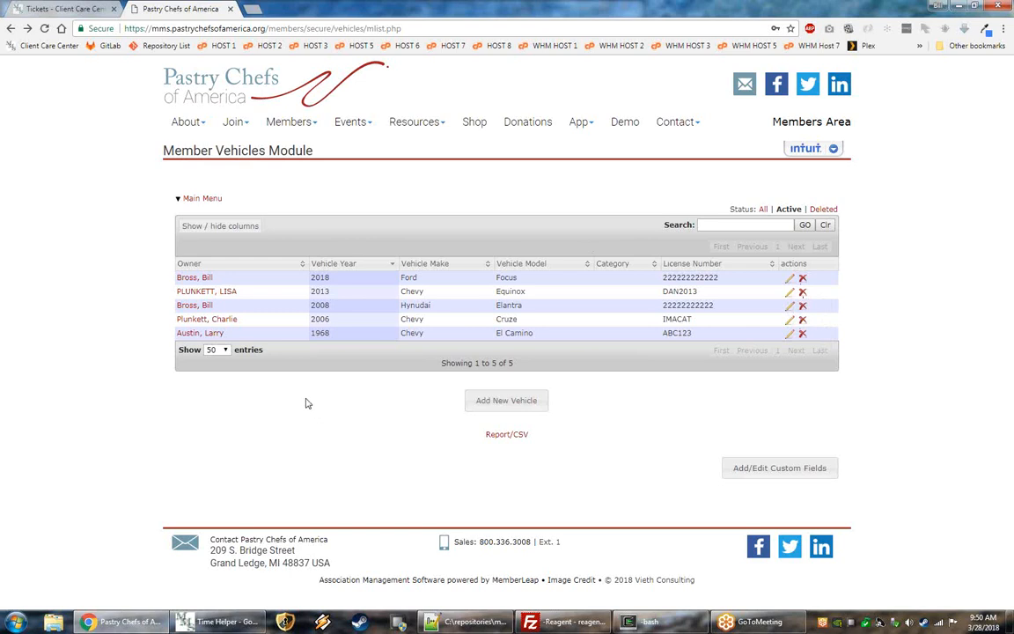
Step: Open the member vehicles report and review its rows and columns
left_click(514, 436)
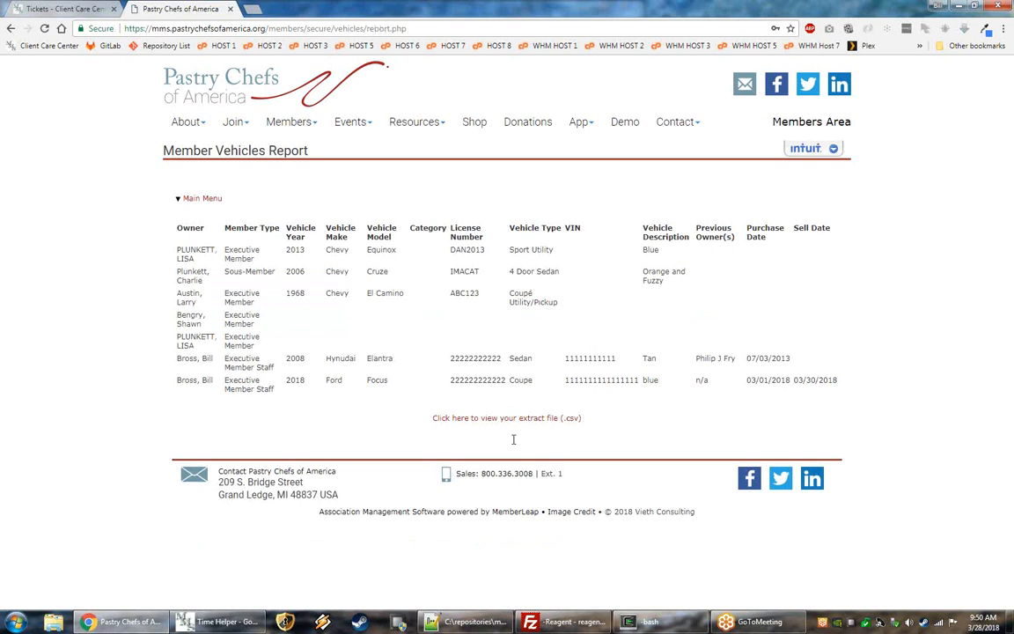
left_click_drag(231, 220, 765, 389)
left_click(685, 333)
Step: Save the report's CSV extract to the Downloads folder as Vehicle_Extract_20180328_095011.csv and open it in Excel
left_click(474, 420)
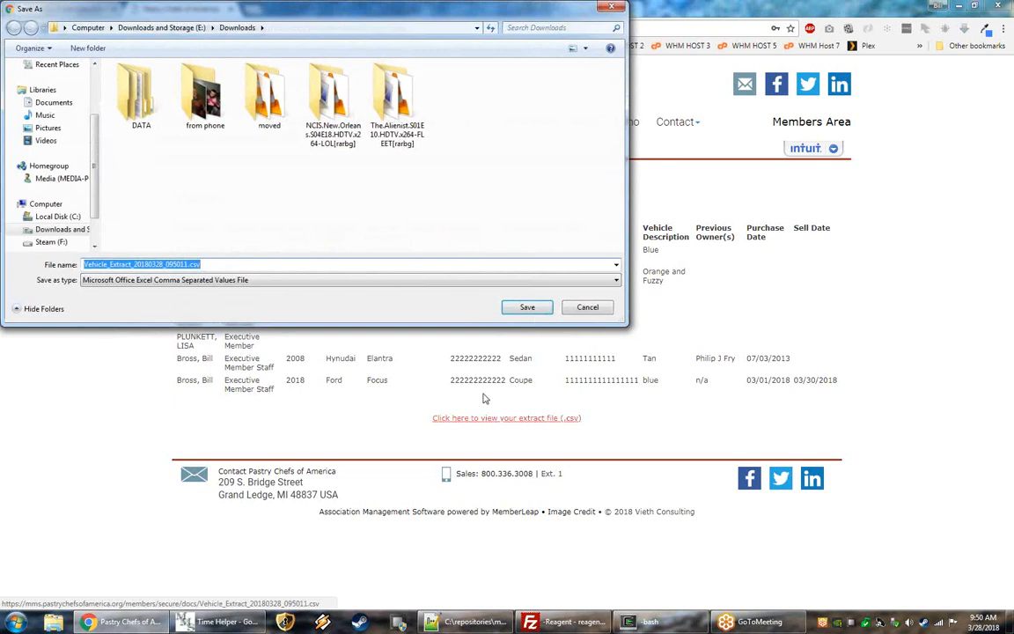
left_click(531, 307)
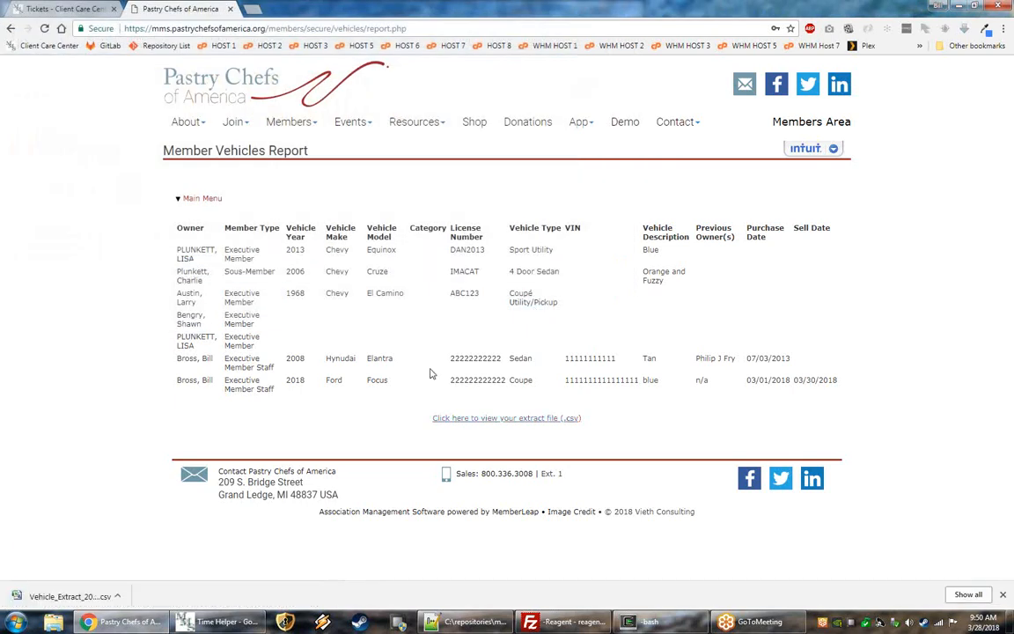
left_click(75, 598)
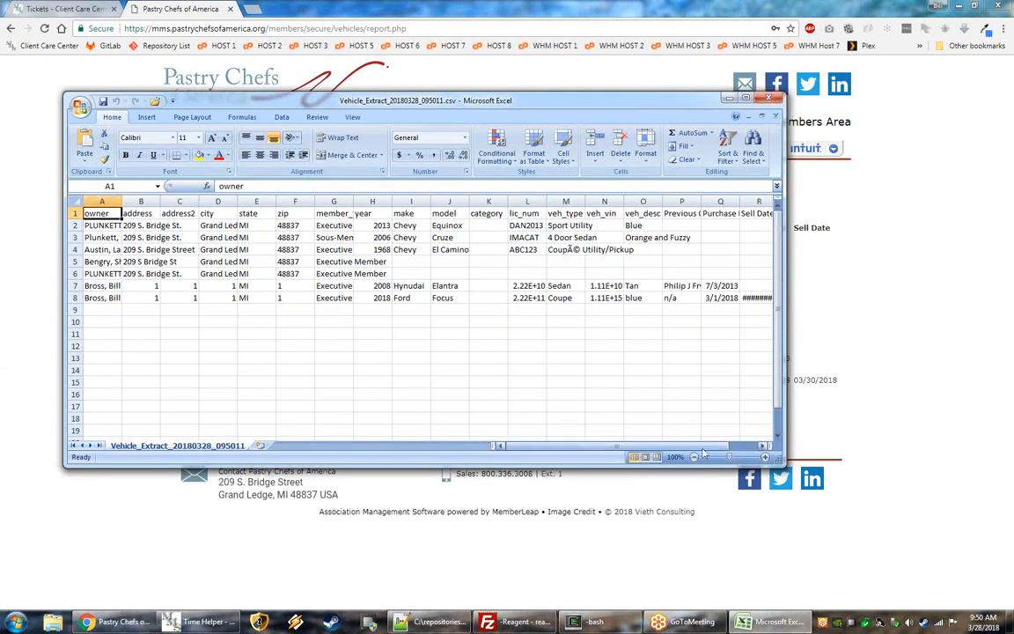
Step: Widen the Sell Date column of the extract to read its dates, and close the spreadsheet without saving changes
left_click_drag(723, 446, 751, 447)
left_click_drag(702, 202, 720, 202)
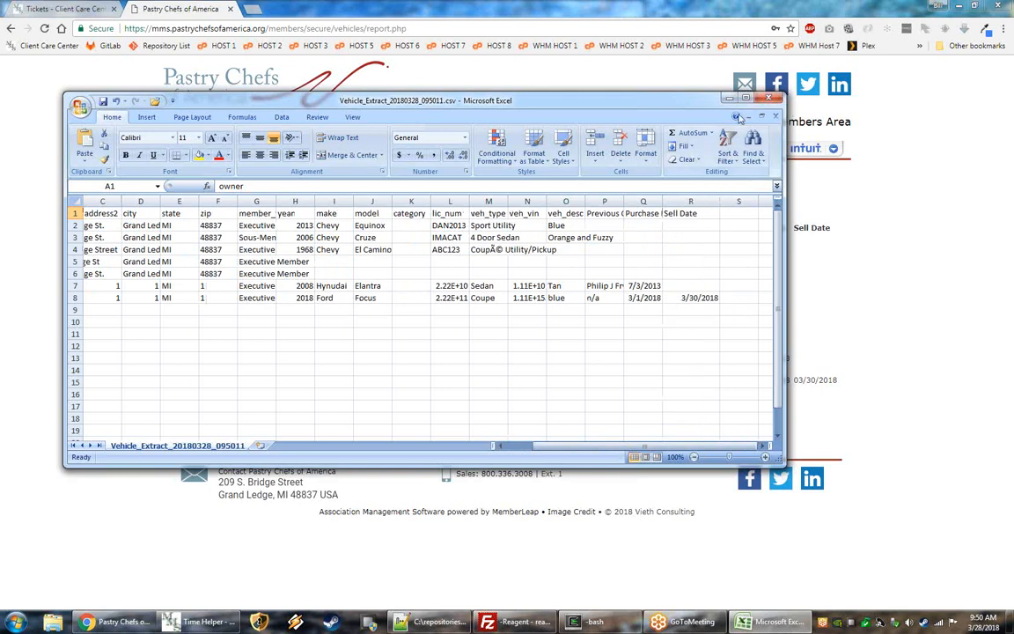
left_click(771, 100)
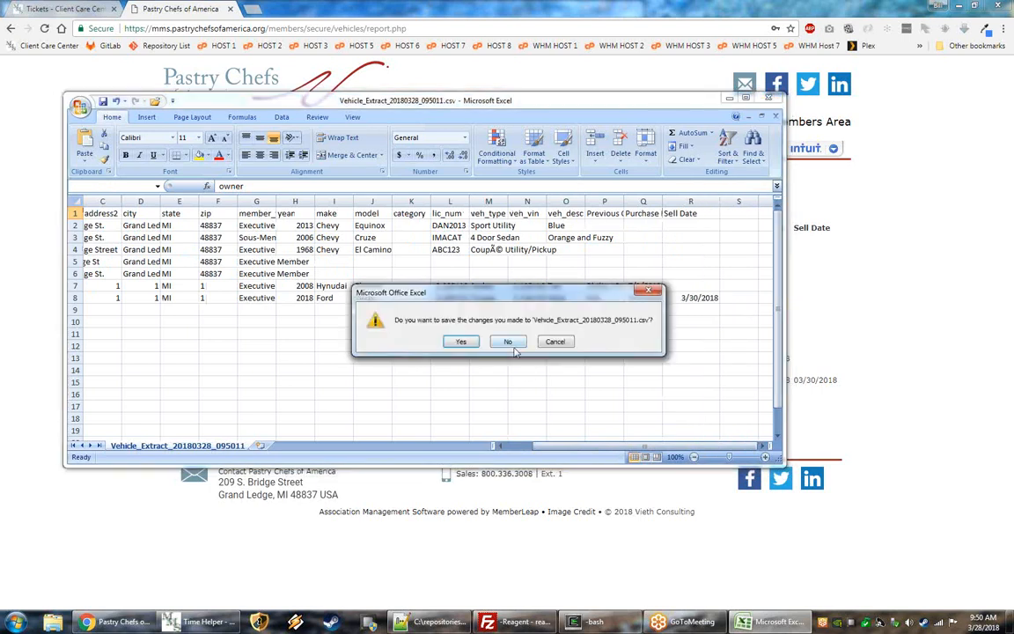
left_click(515, 339)
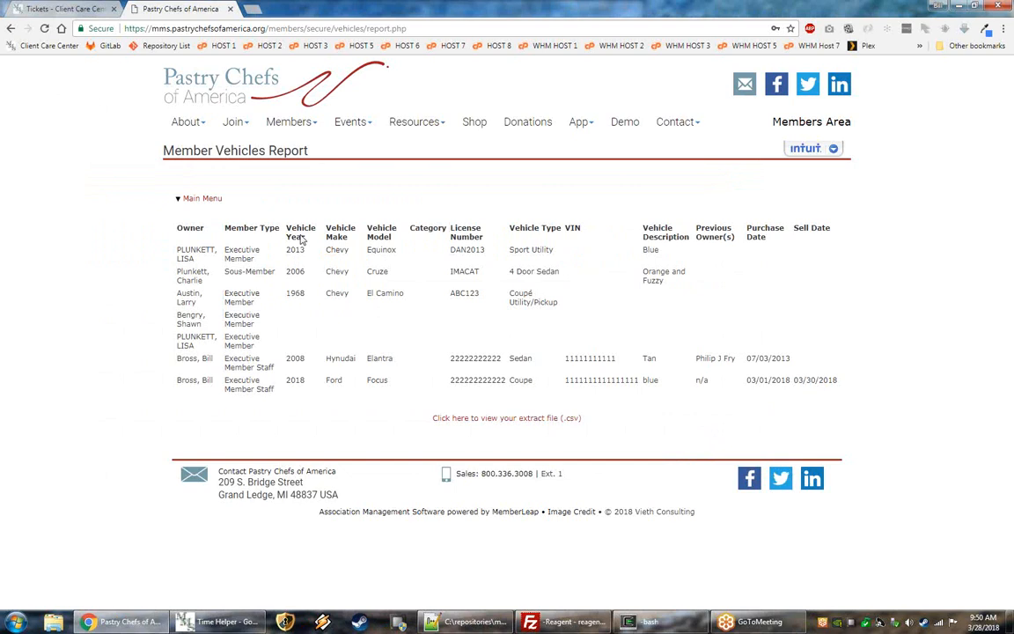
Step: Return to the main menu, open the Member Database and display the vehicles on the MemberLeap Cafe member's info sheet
key("alt+Left")
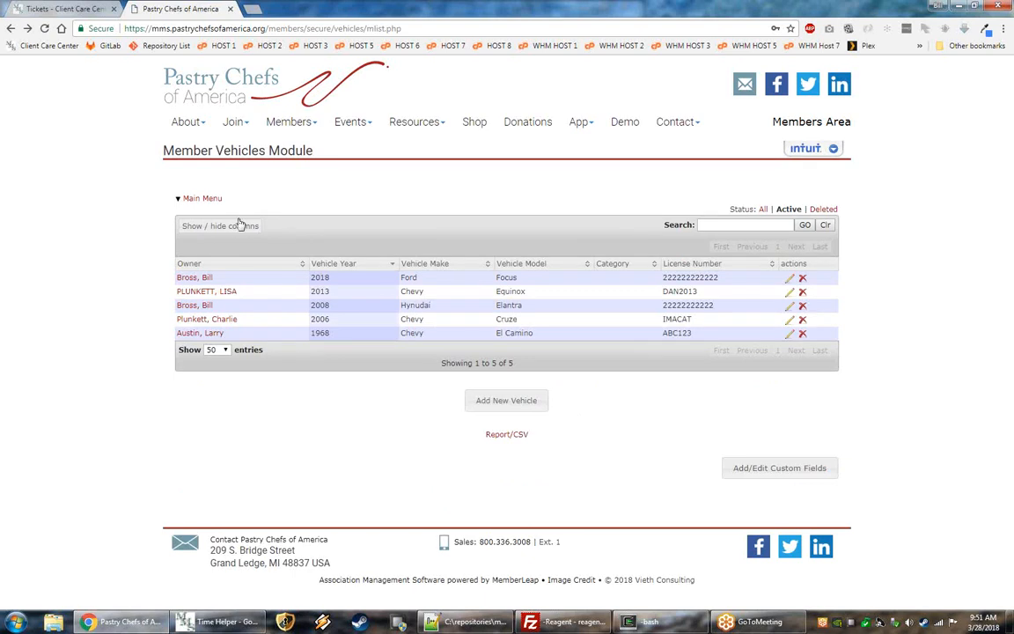
left_click(203, 199)
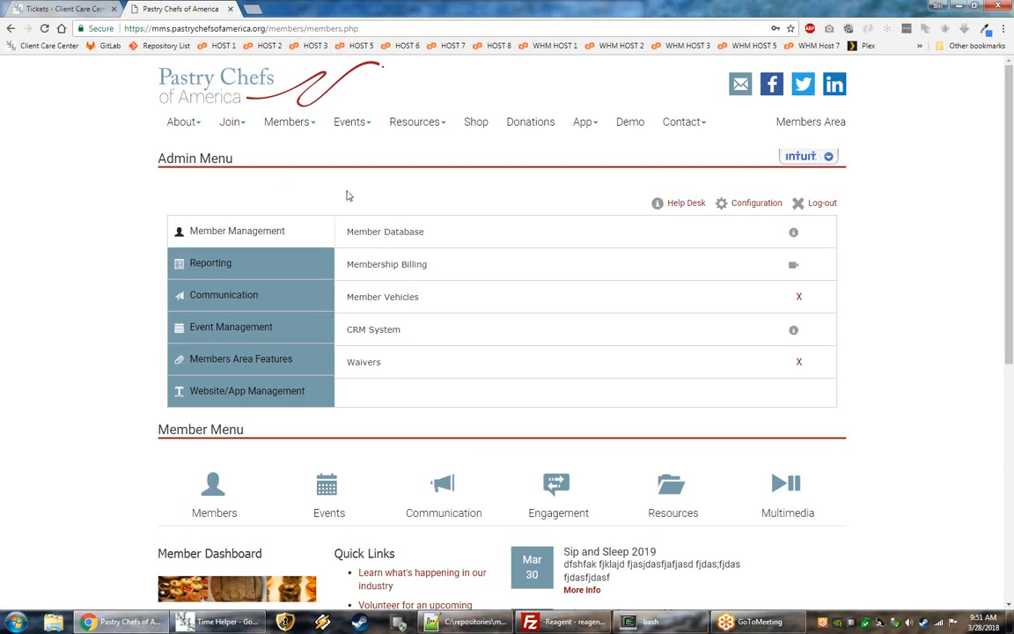
left_click(396, 232)
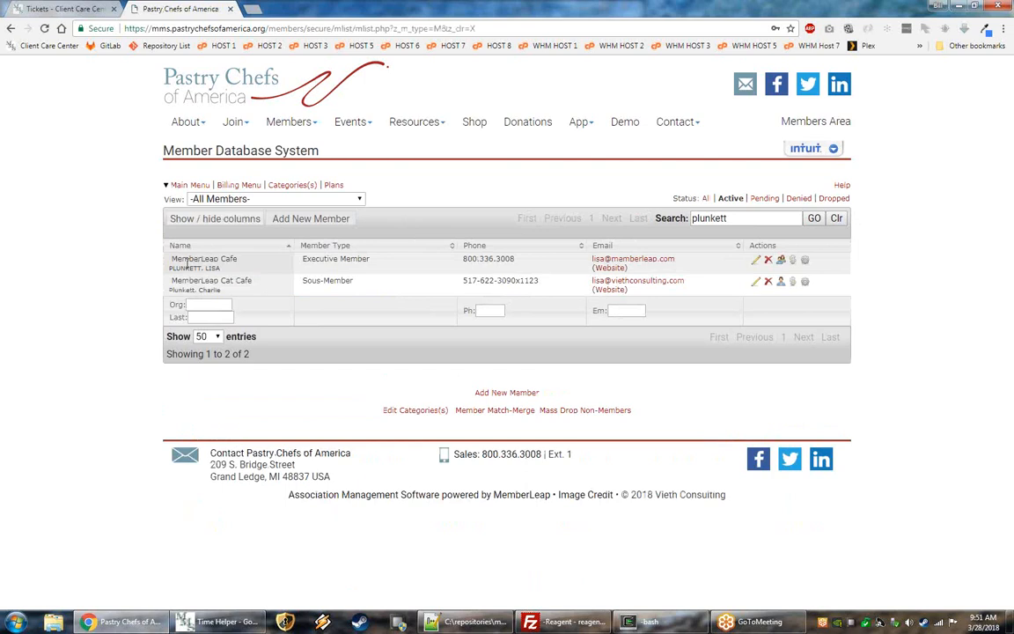
left_click(781, 262)
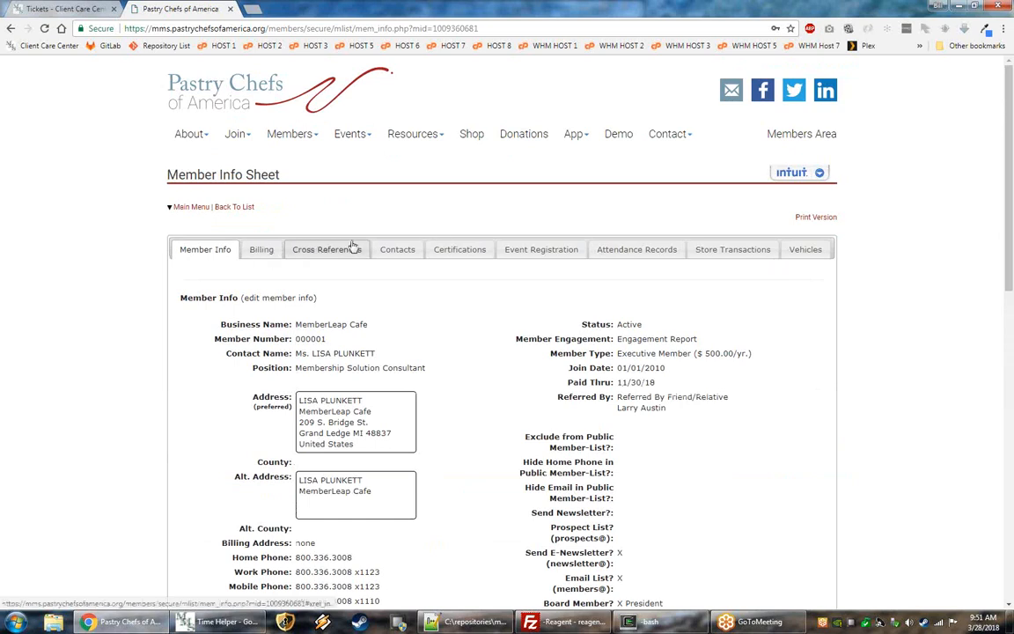
left_click(798, 246)
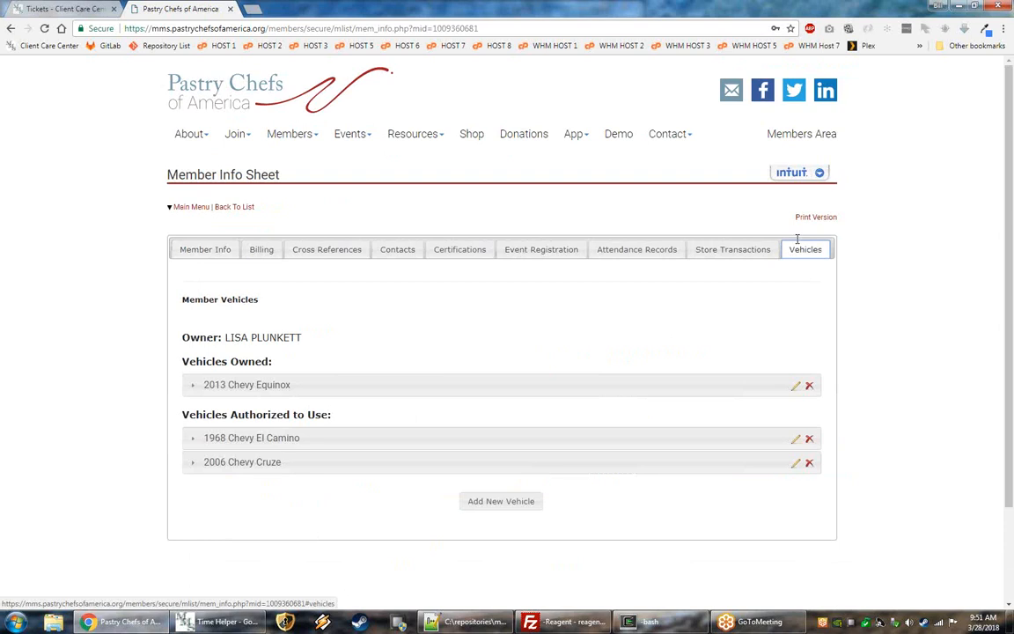
Step: Expand the details of the owned 2013 Chevy Equinox and the authorized-to-use 1968 Chevy El Camino
left_click(280, 377)
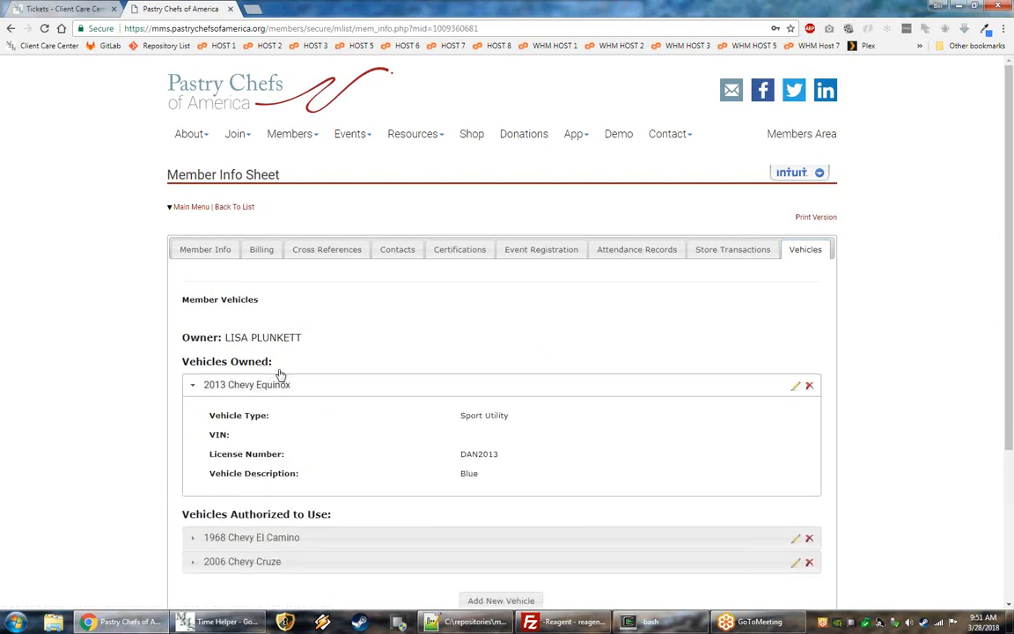
scroll(282, 370, "down", 2)
left_click(265, 358)
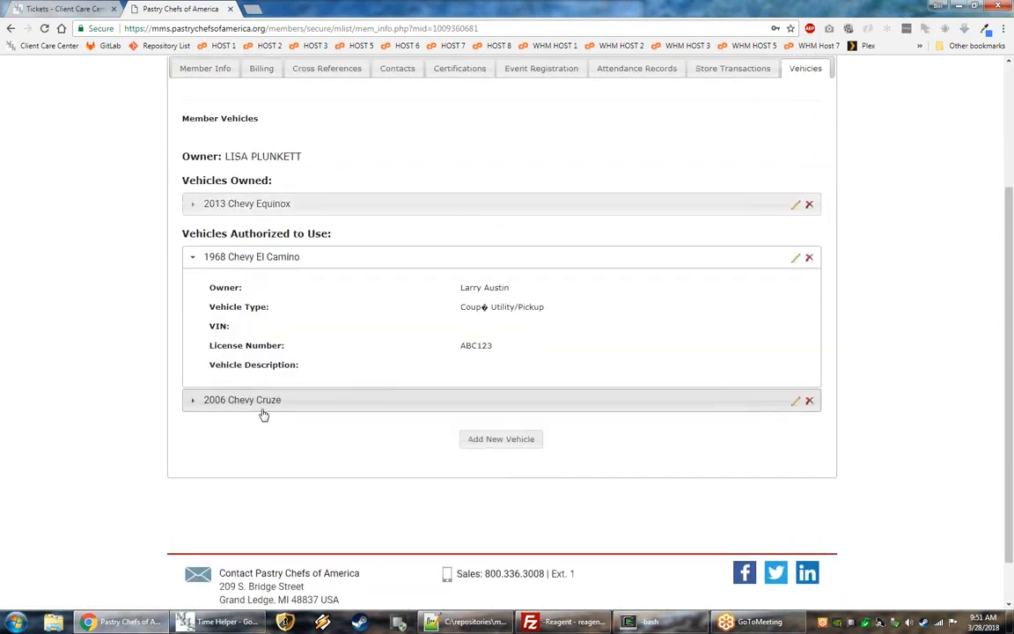
Step: Expand the details of the authorized-to-use 2006 Chevy Cruze on the member's info sheet
left_click(267, 406)
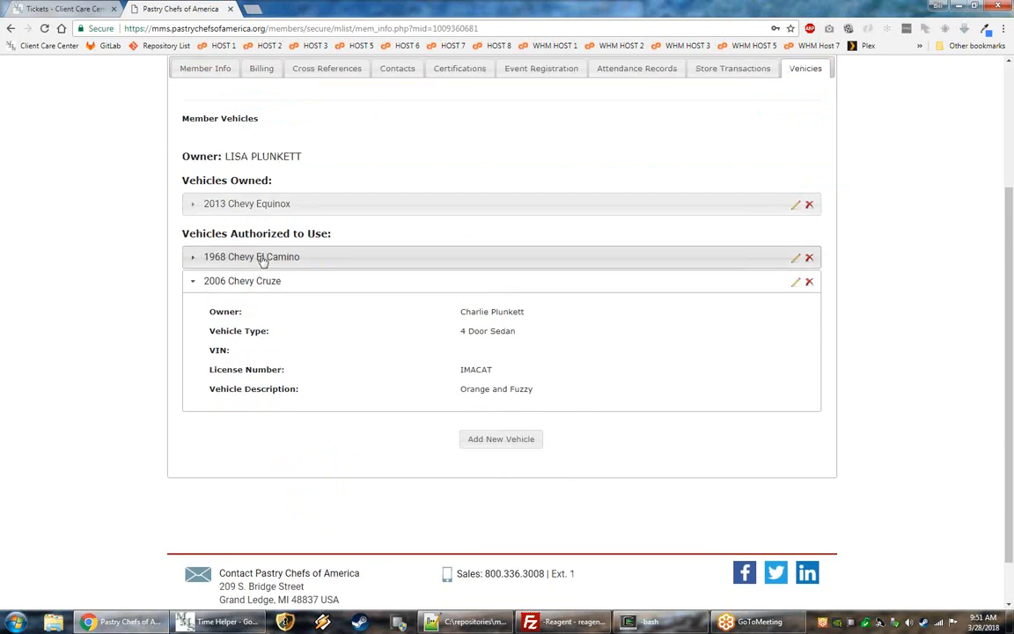
scroll(251, 374, "up", 2)
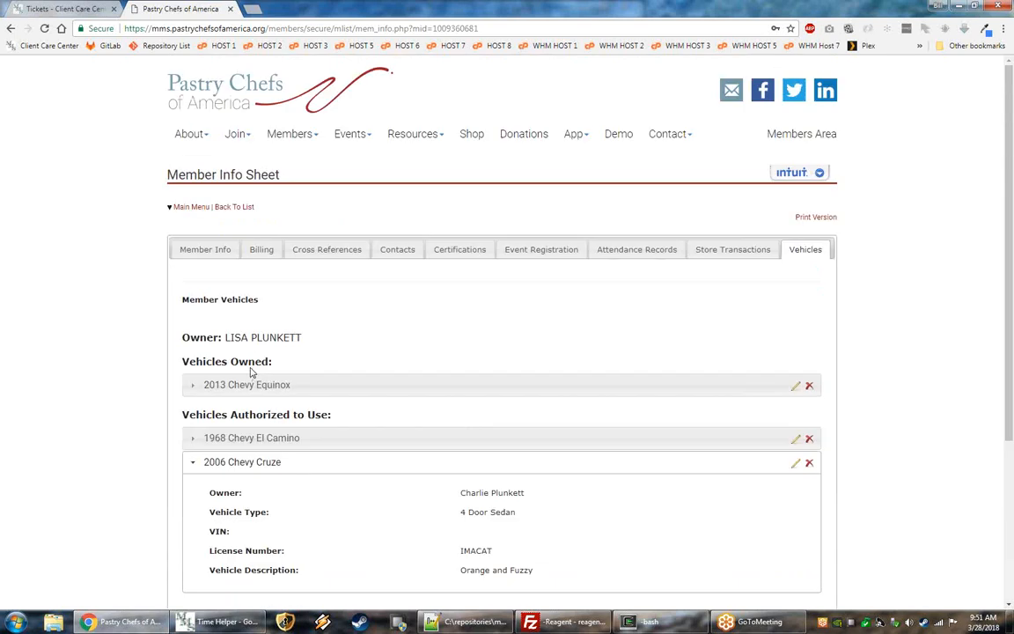
scroll(250, 371, "down", 1)
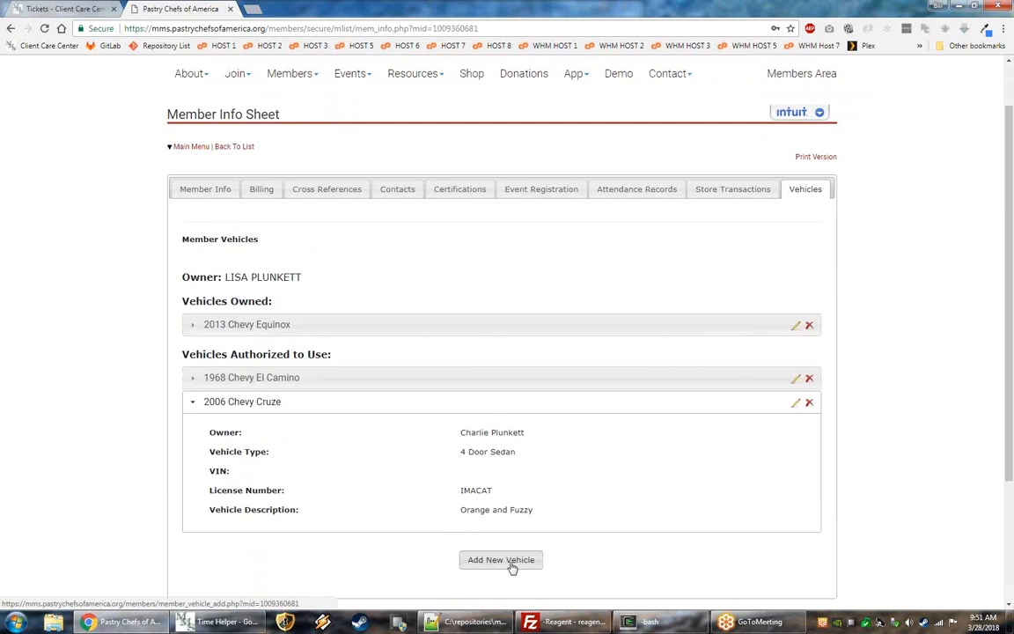
Step: Return to the main menu and open Add/Update Member Vehicles from the Other Info section of My Membership Information
left_click(234, 147)
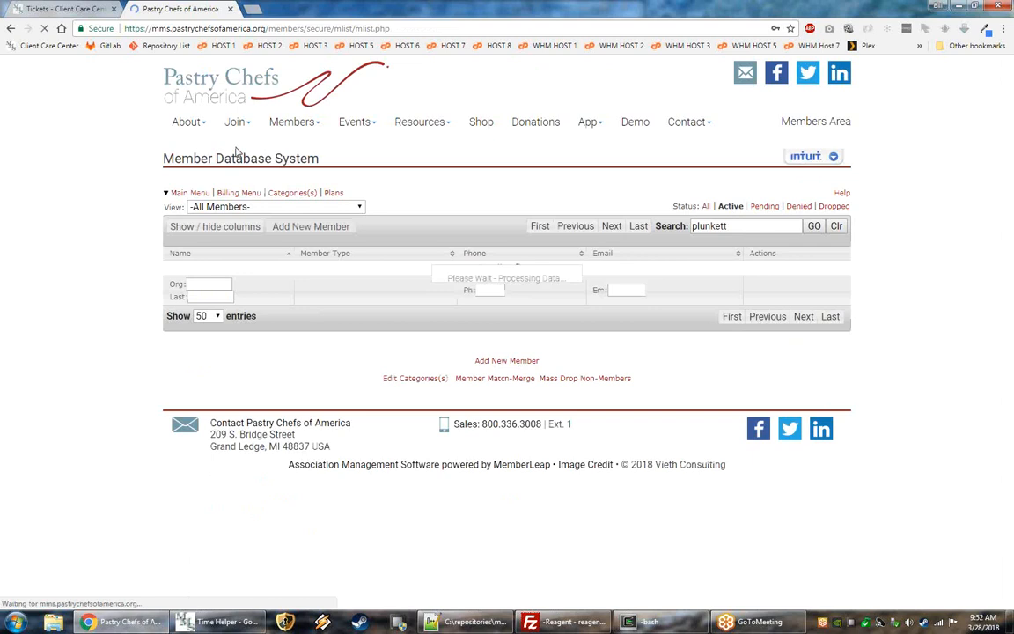
left_click(201, 187)
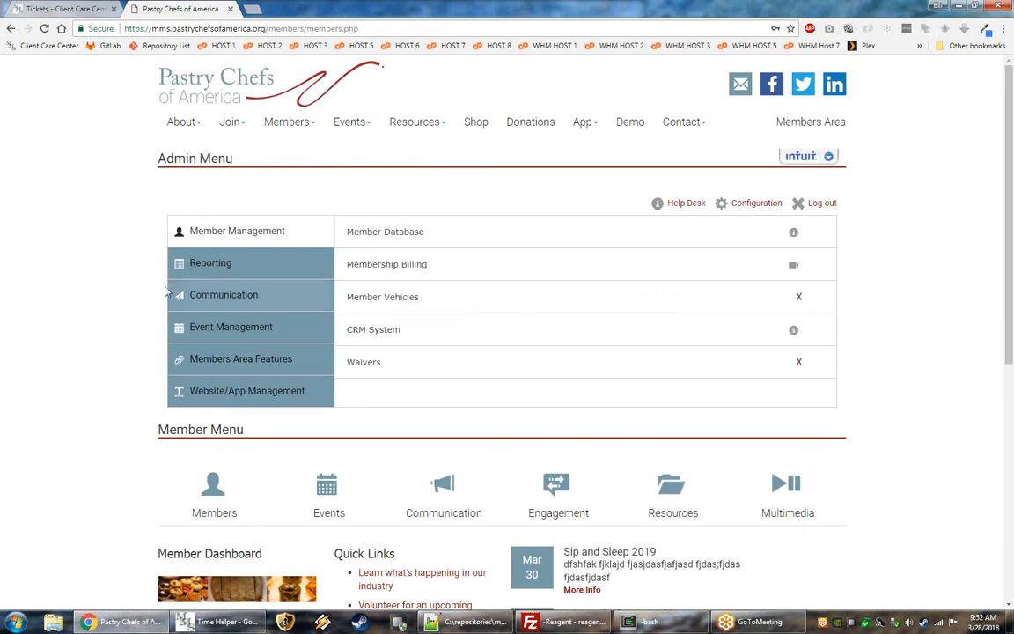
scroll(161, 297, "down", 1)
scroll(161, 297, "down", 3)
scroll(190, 194, "up", 2)
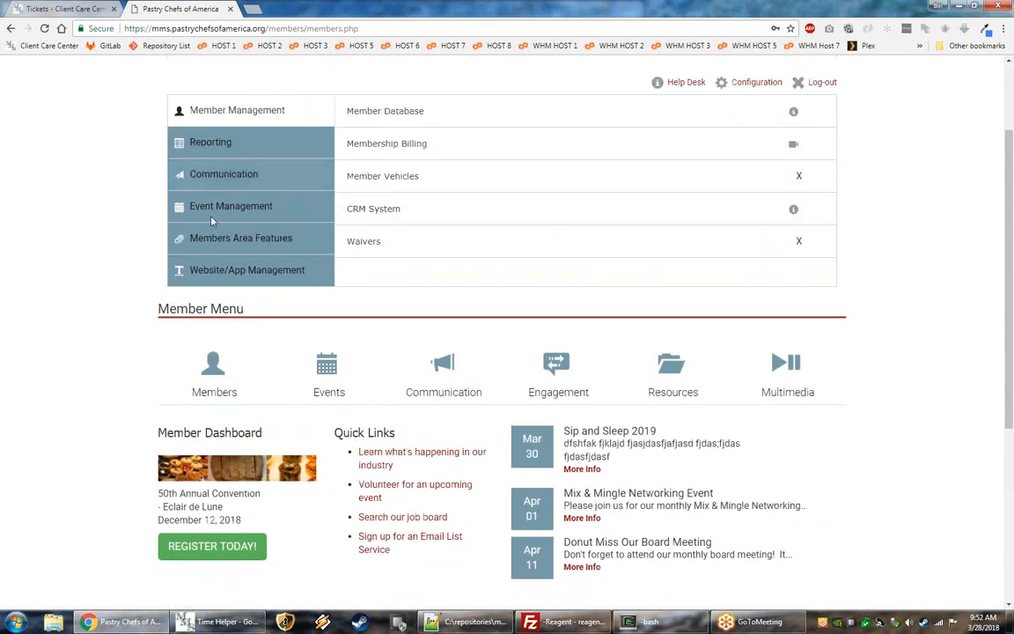
scroll(333, 283, "down", 3)
scroll(206, 220, "down", 1)
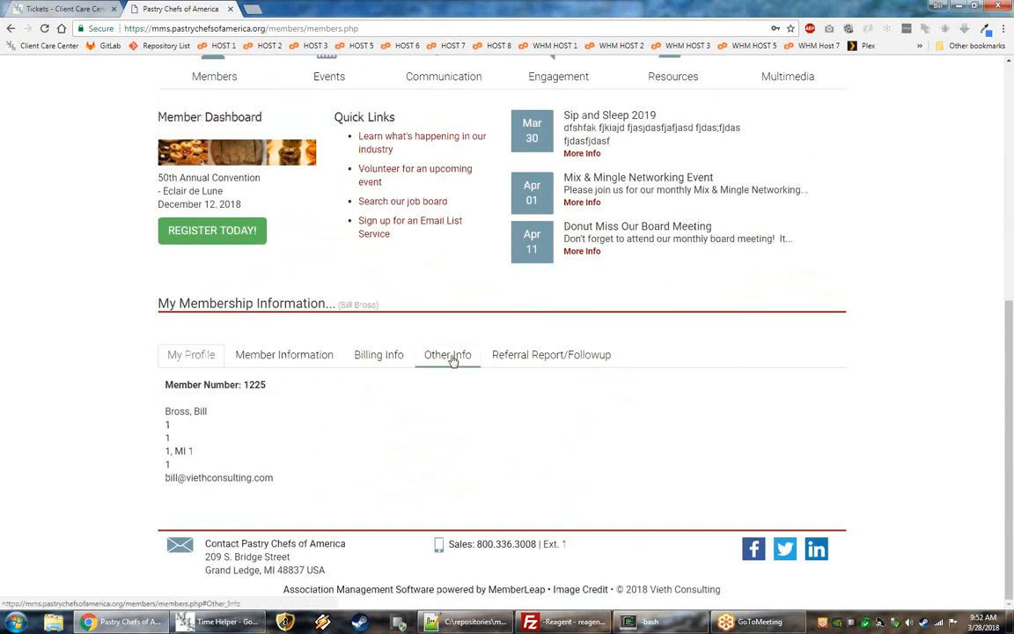
left_click(450, 357)
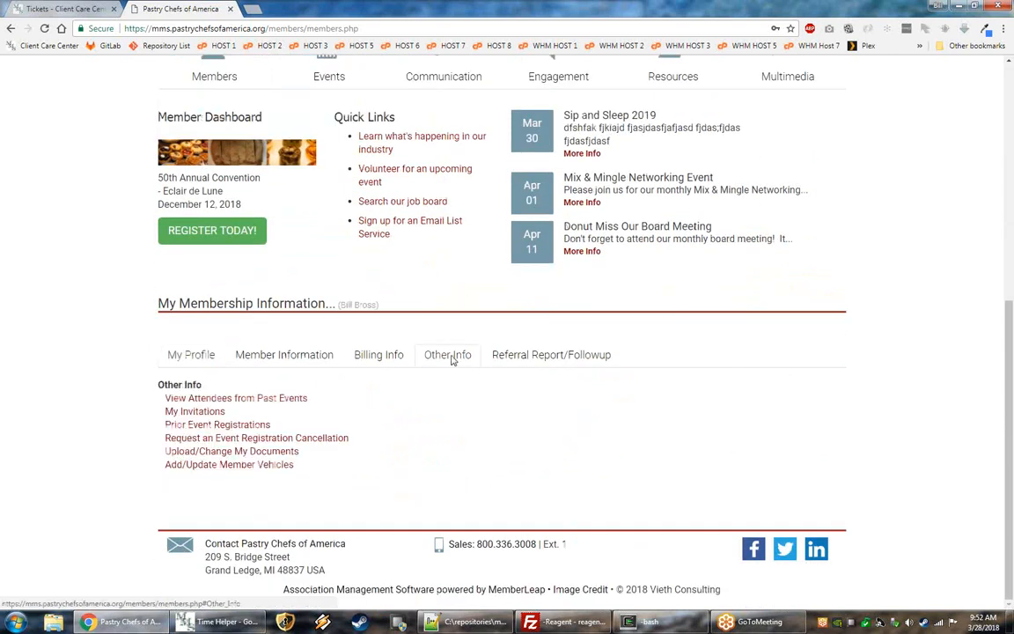
left_click(181, 468)
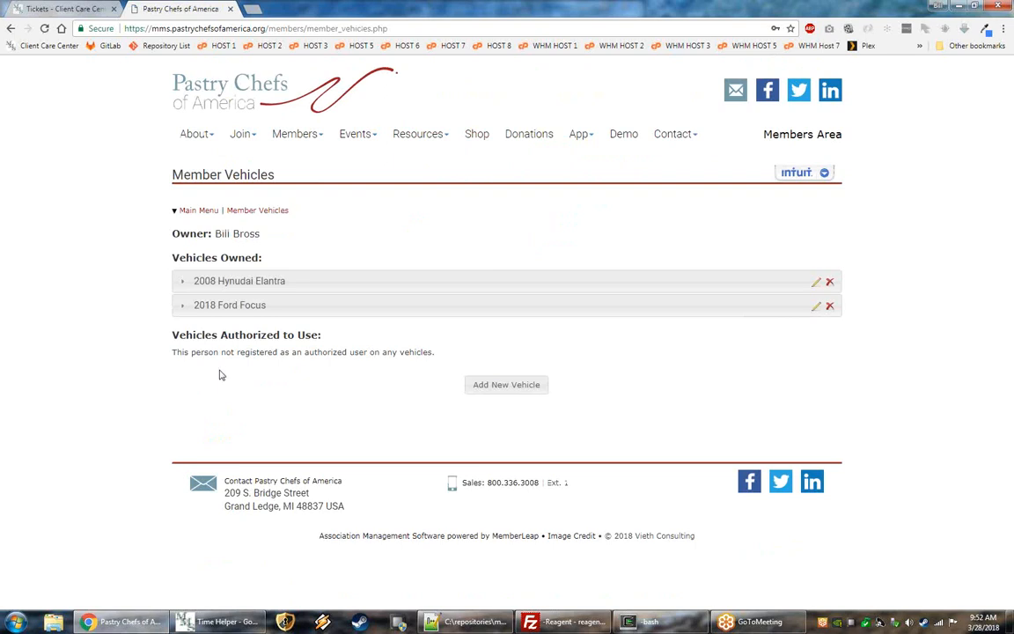
Step: Review the details of the owned 2018 Ford Focus and 2008 Hynudai Elantra, and collapse the Elantra's entry
left_click(240, 306)
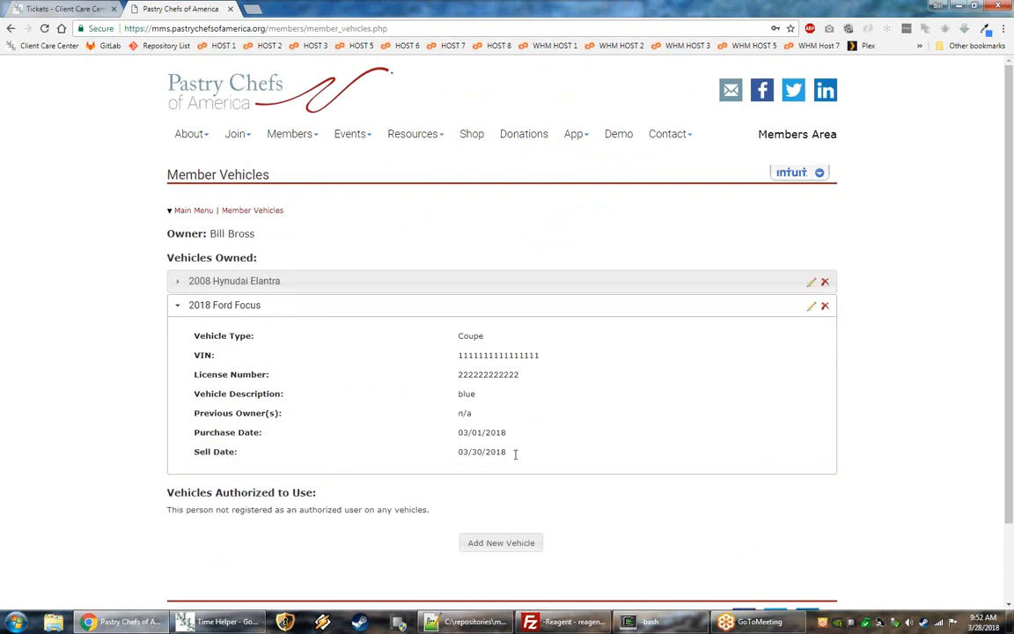
left_click_drag(516, 453, 420, 385)
left_click(269, 280)
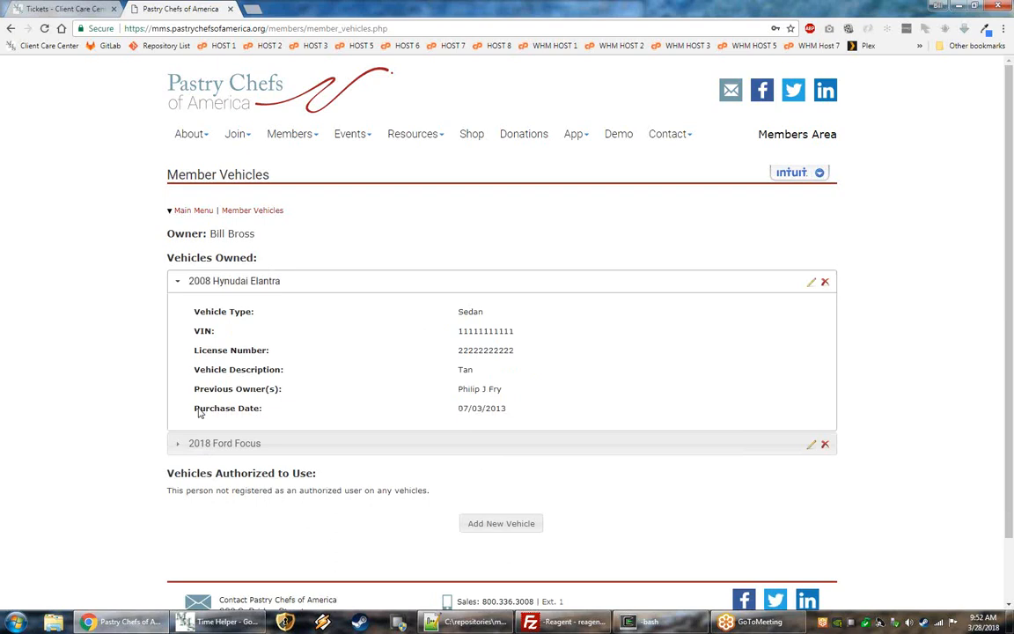
scroll(238, 449, "down", 1)
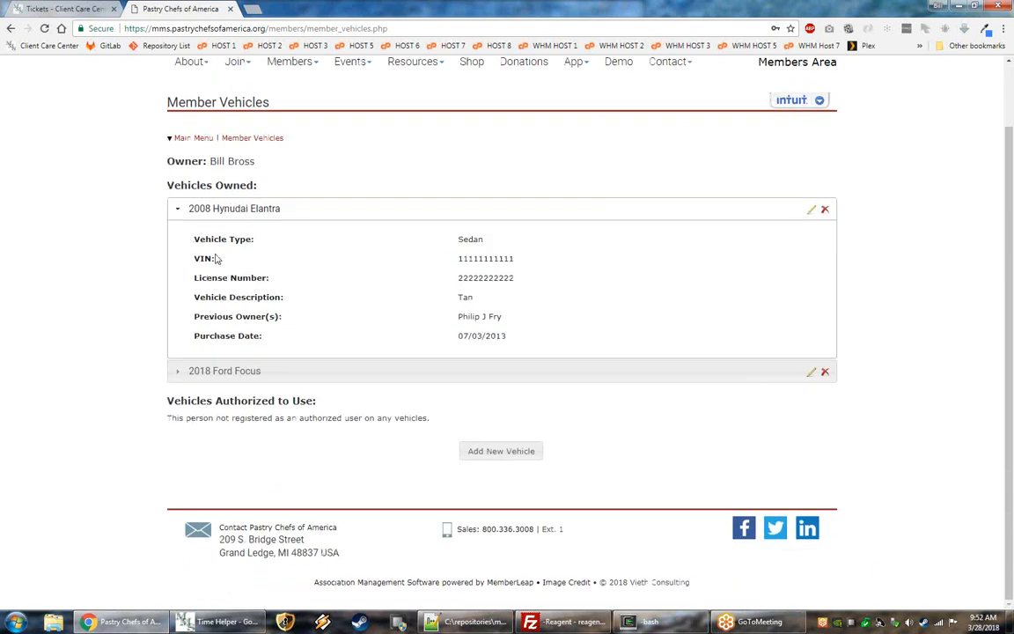
left_click(226, 209)
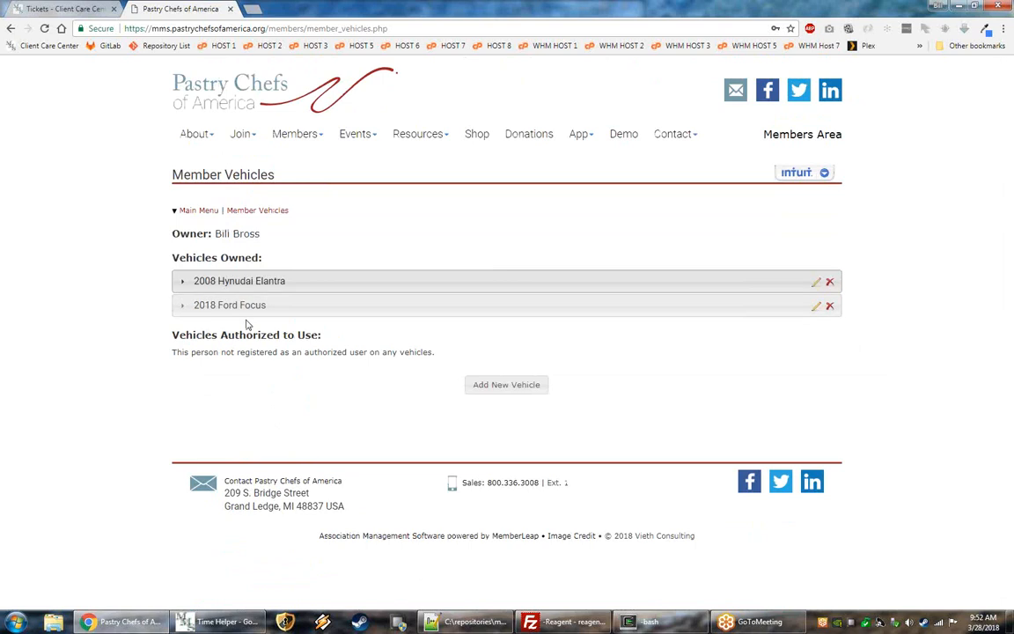
Step: Examine the fields of a blank new-vehicle form, and go back to the main menu without saving anything
left_click(501, 389)
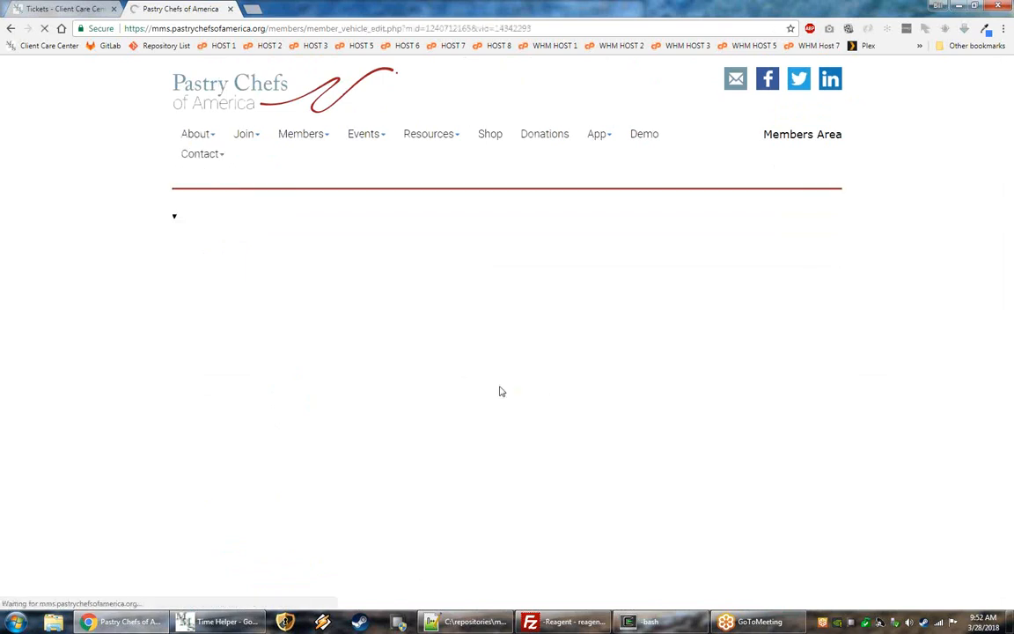
scroll(501, 391, "down", 7)
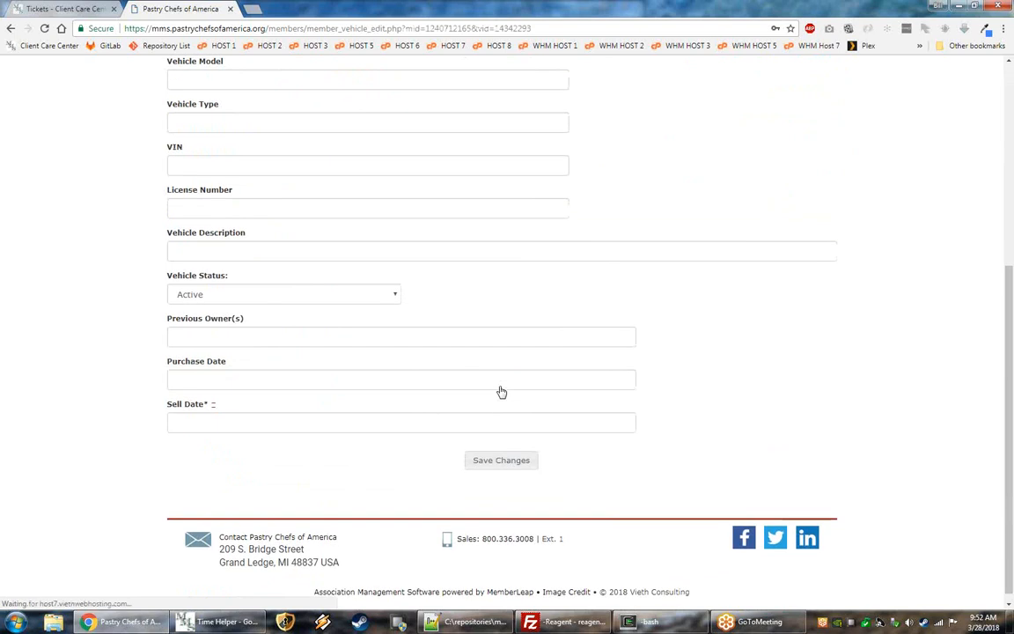
scroll(501, 391, "up", 2)
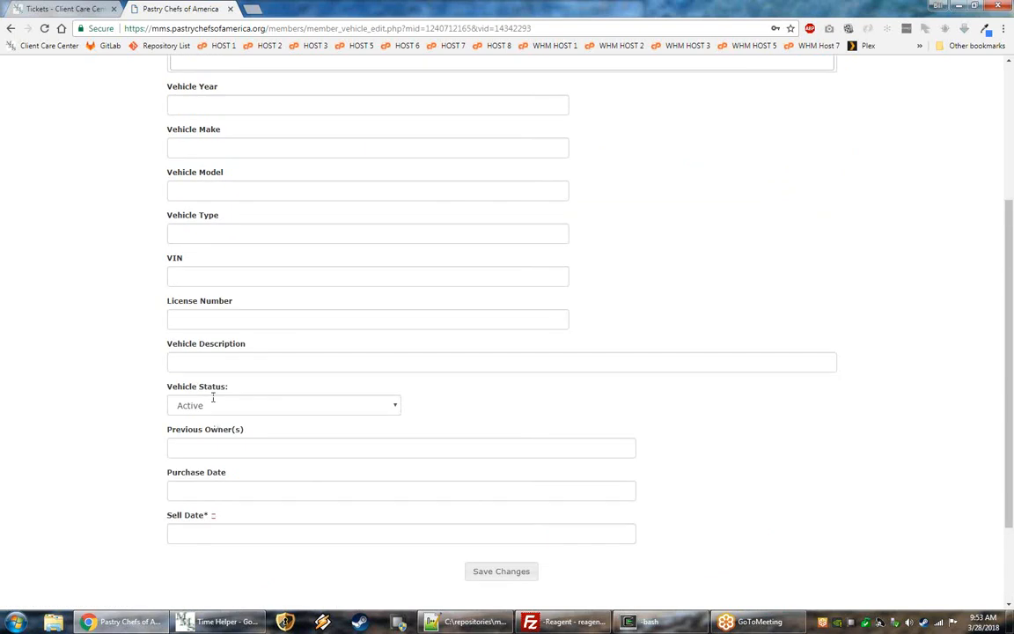
scroll(499, 442, "up", 3)
scroll(498, 448, "down", 4)
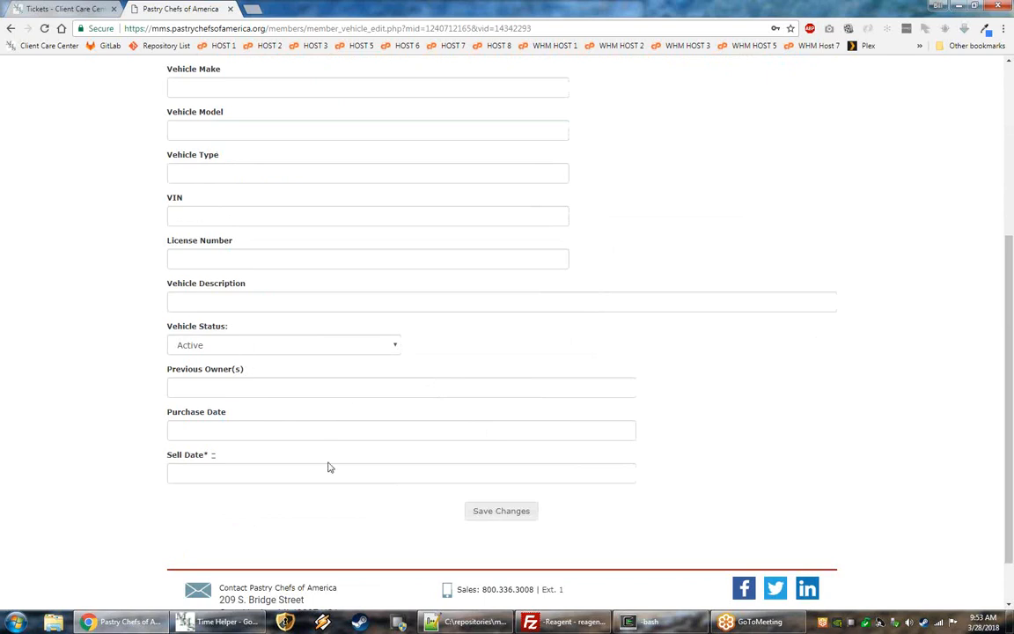
scroll(329, 467, "up", 4)
key("alt+Left")
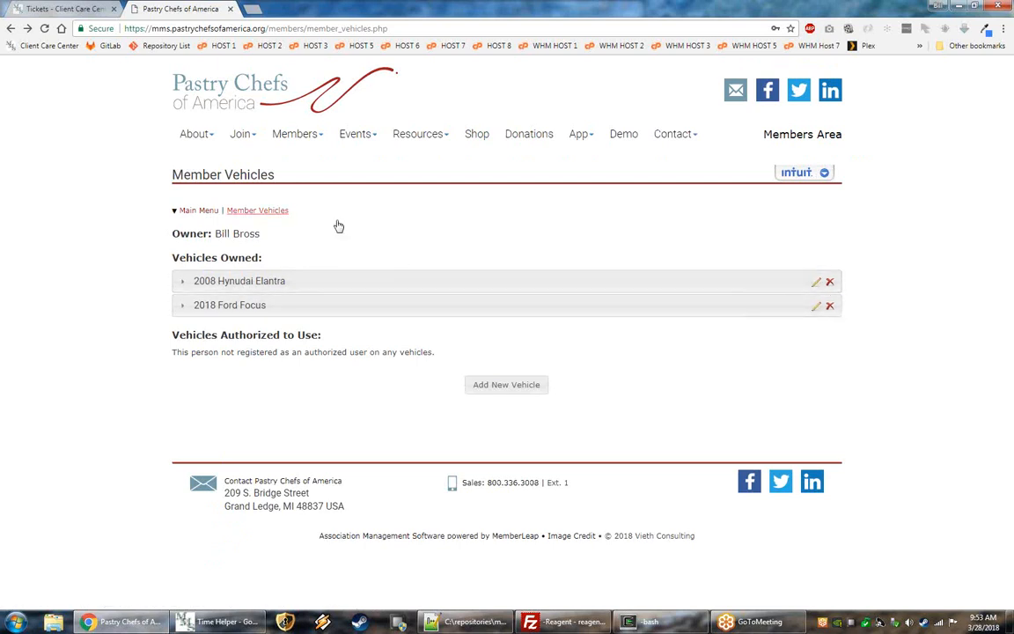
left_click(202, 212)
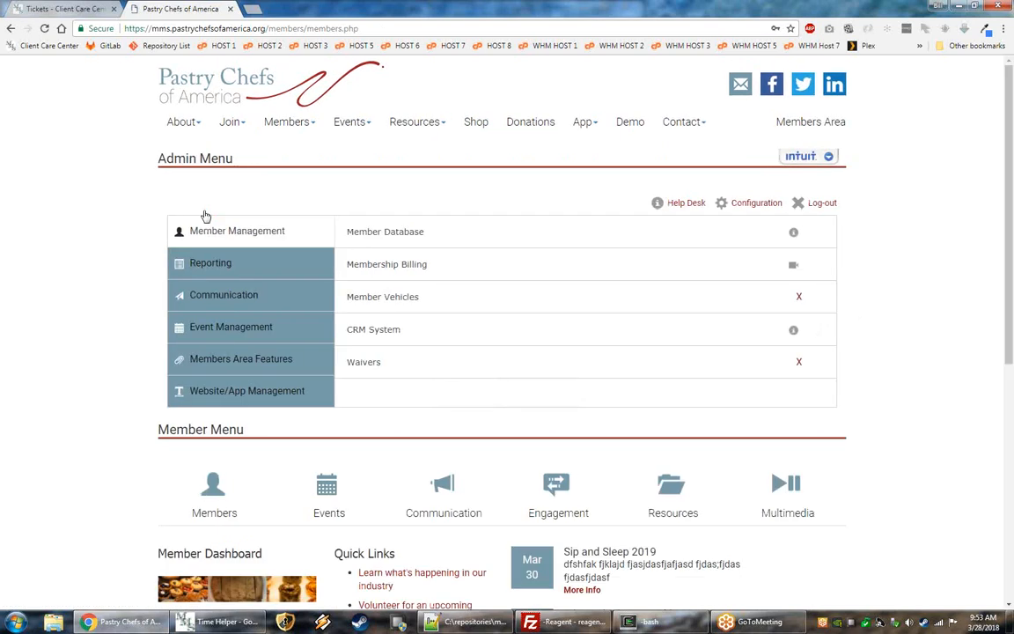